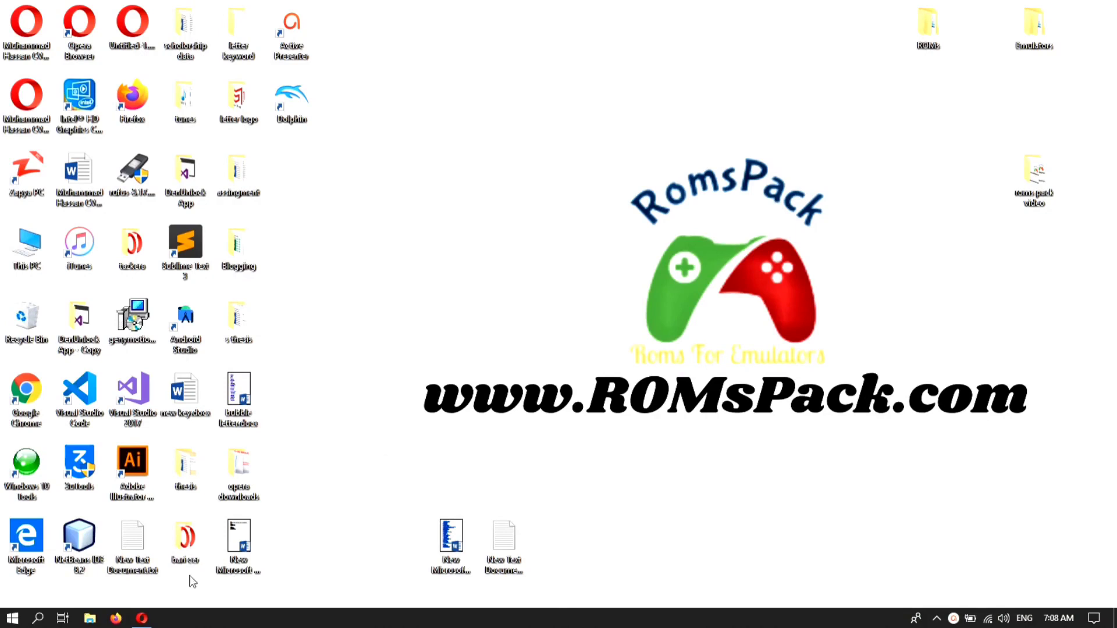
left_click(142, 618)
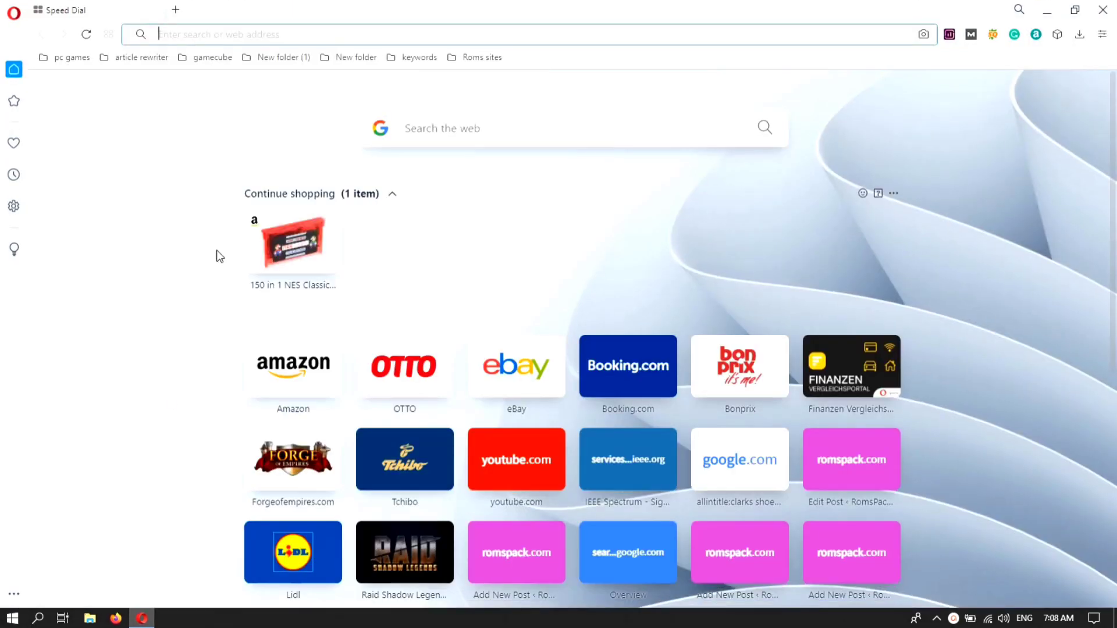
type("www")
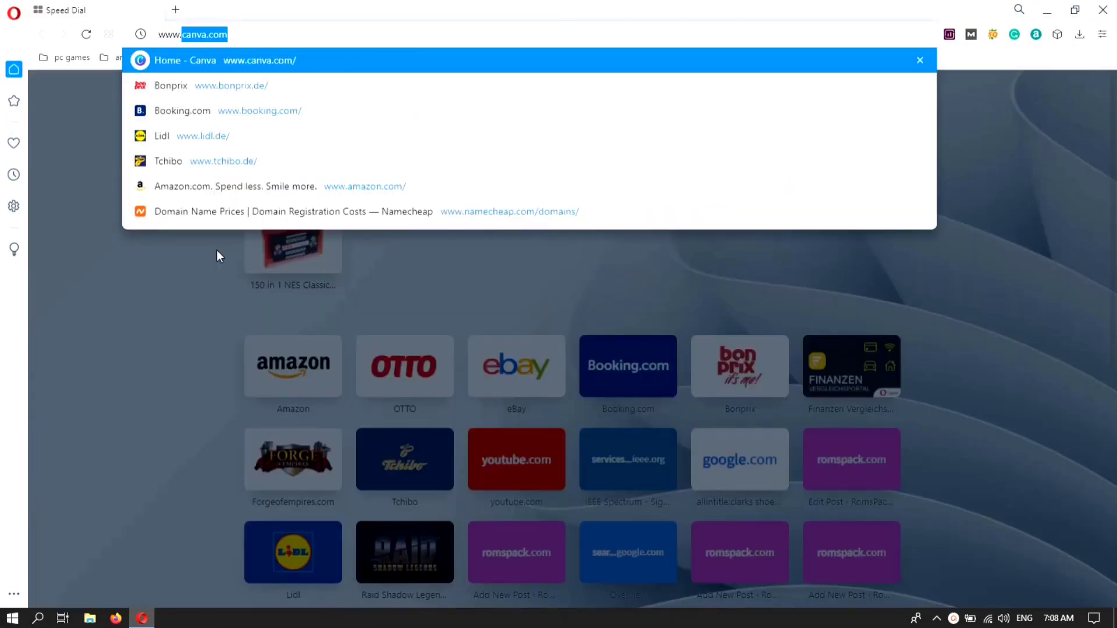
type(".romspack.com")
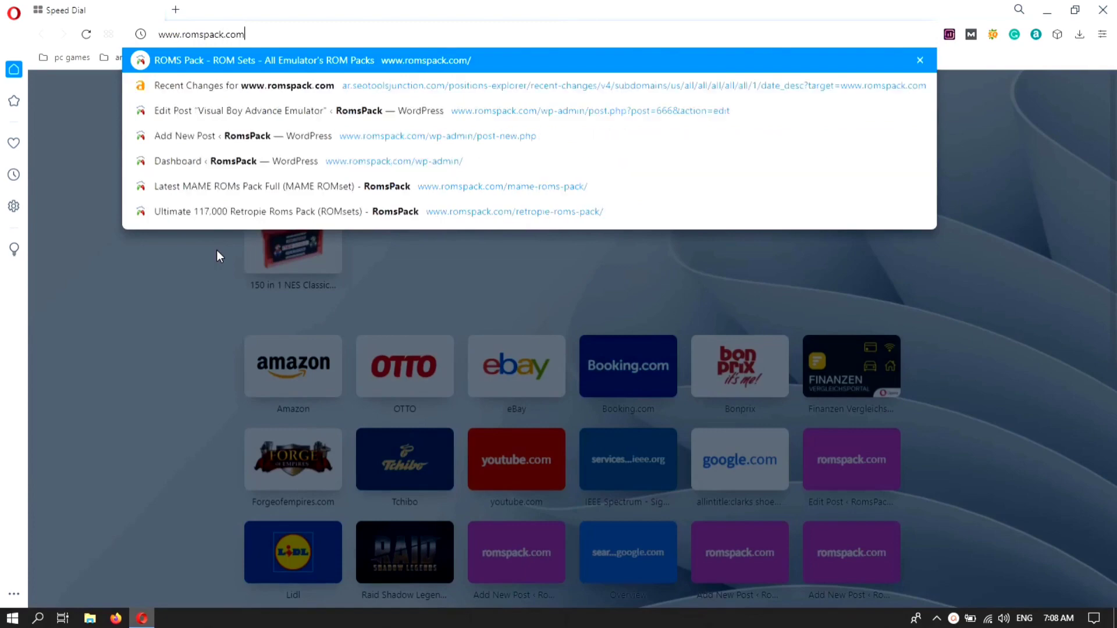
key("Return")
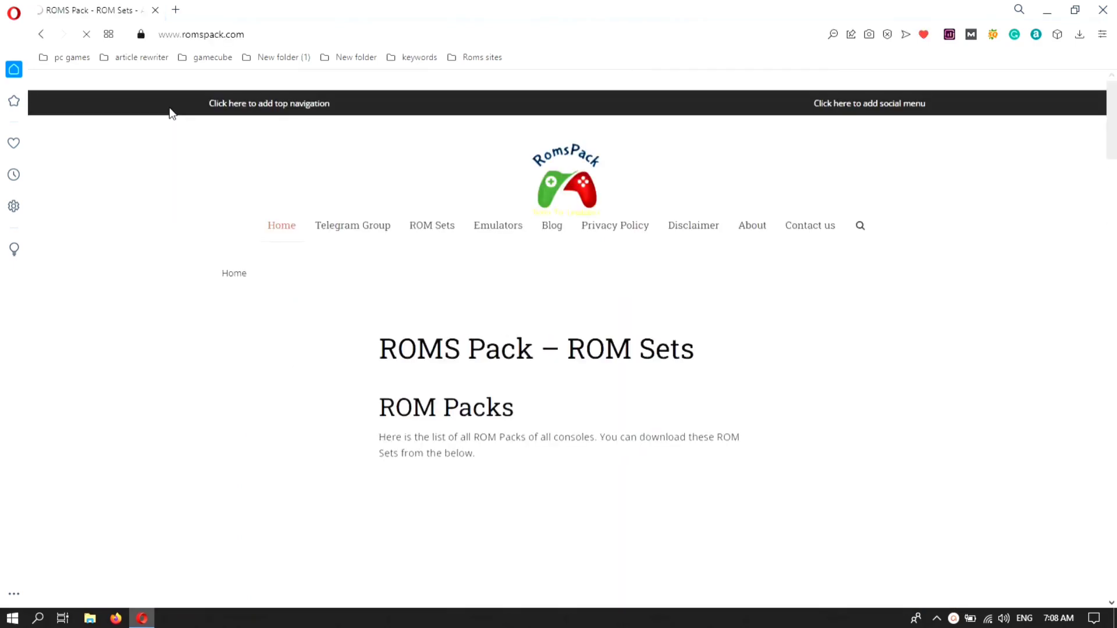
- Go to the site's Emulators section and open the Gameboy Advance emulator page, dismissing the advertisement
left_click(500, 231)
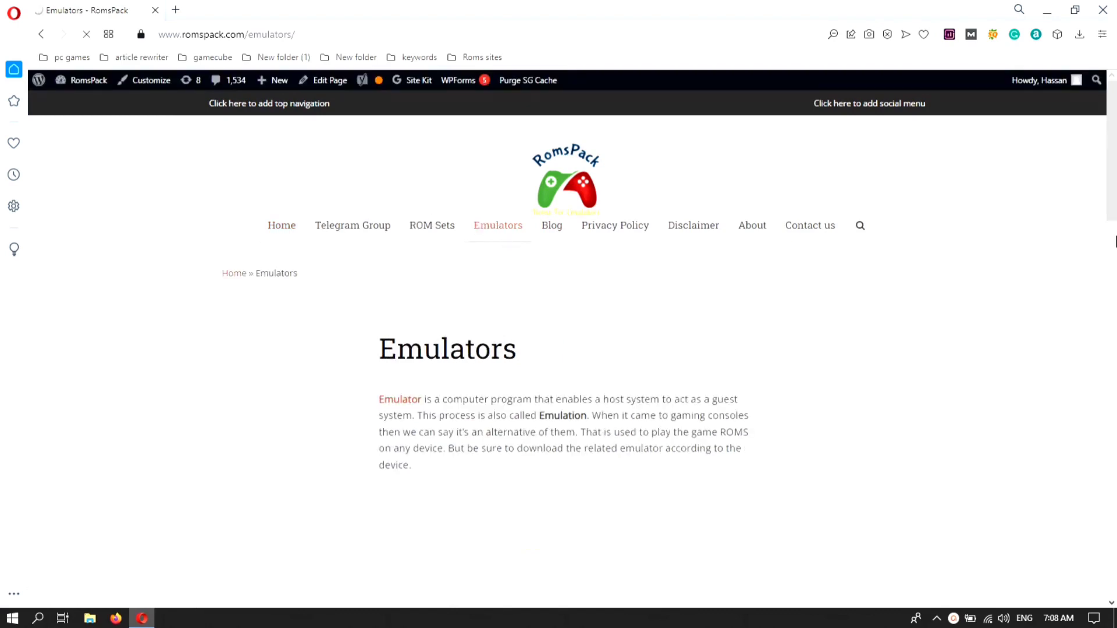
scroll(1114, 274, "down", 5)
scroll(1114, 273, "down", 7)
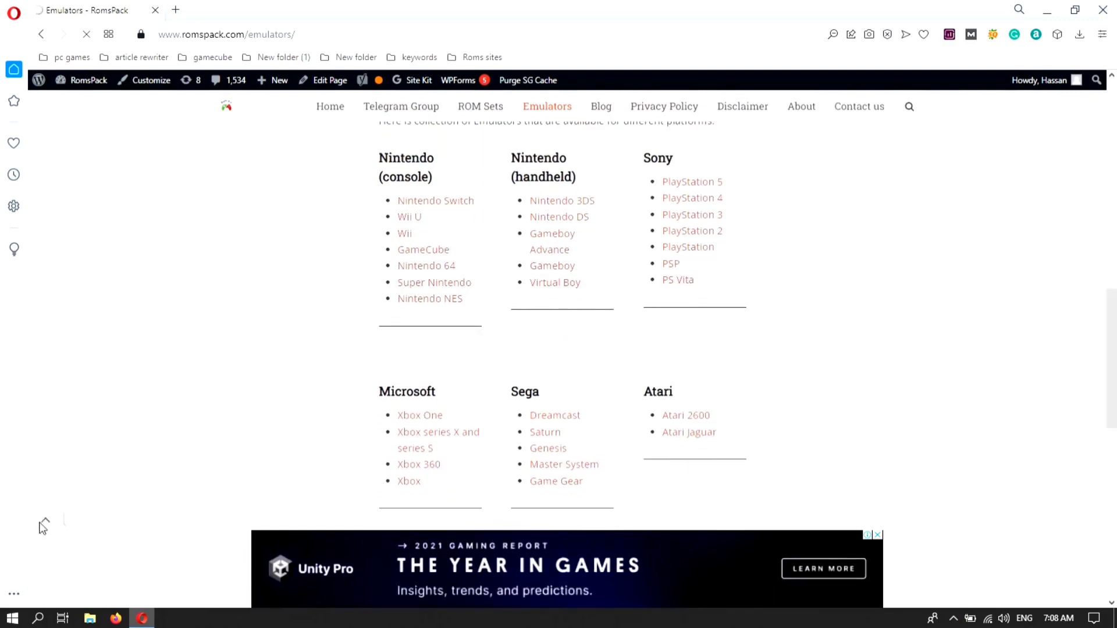
scroll(1114, 309, "up", 2)
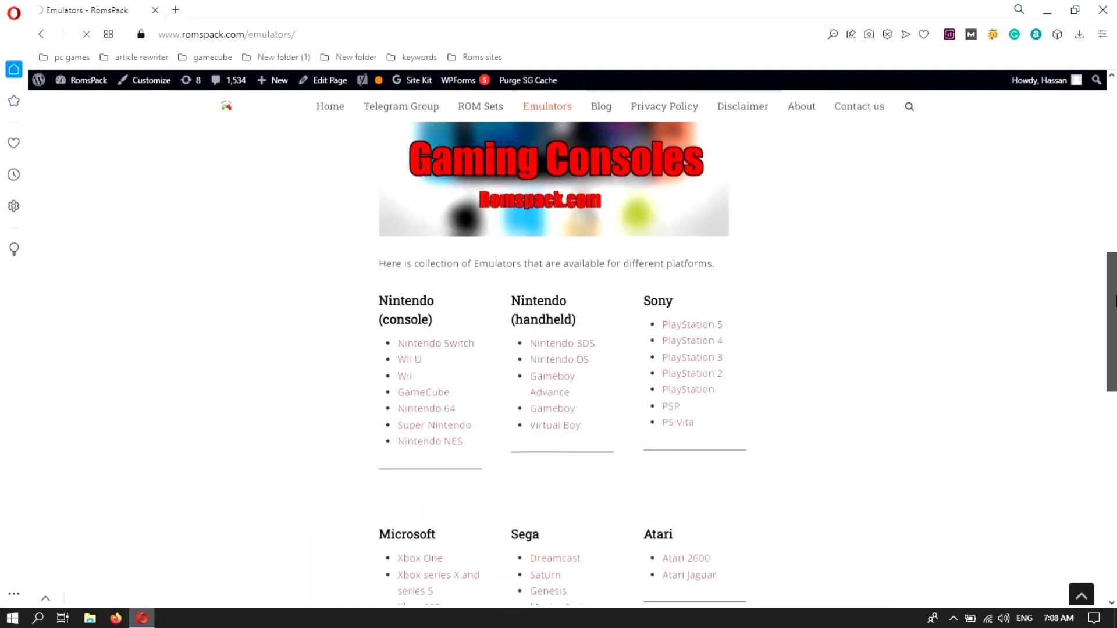
left_click_drag(1115, 300, 1115, 326)
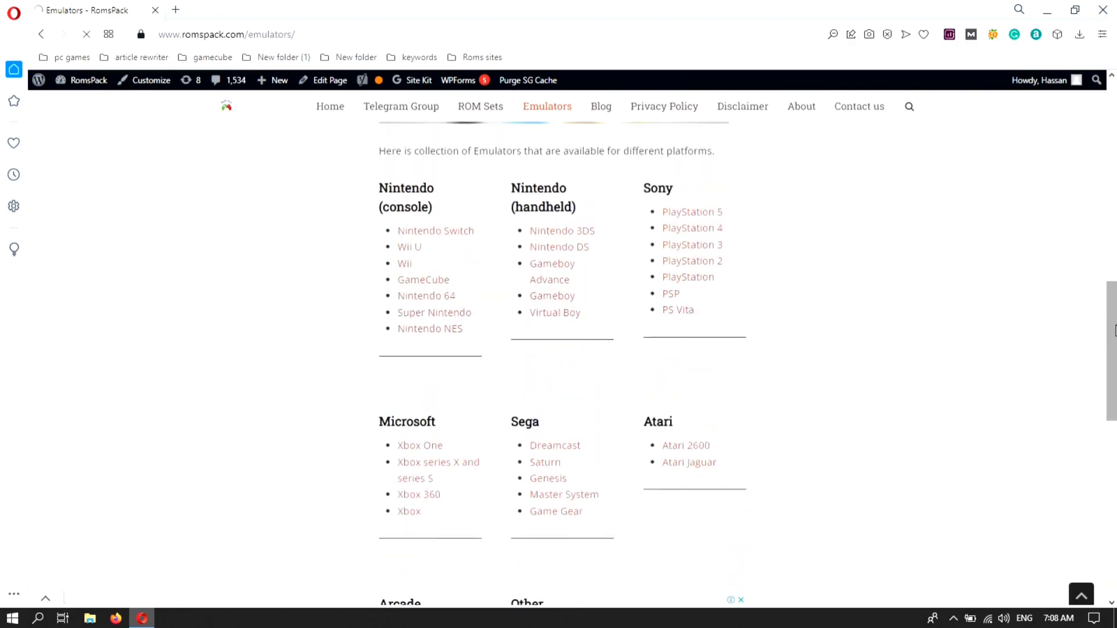
left_click(552, 266)
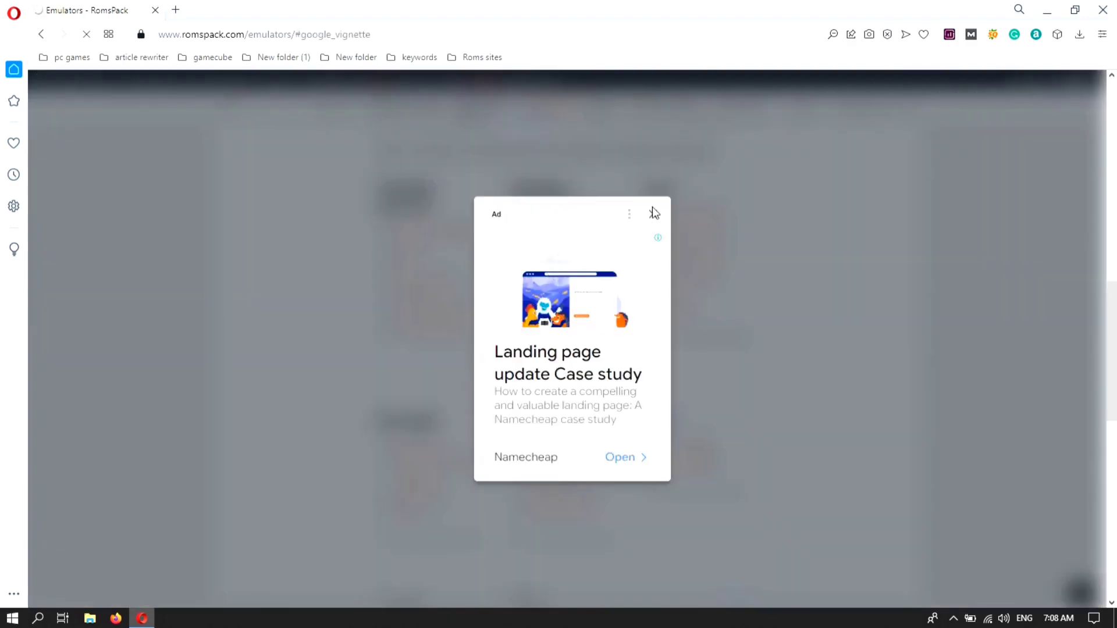
left_click(654, 214)
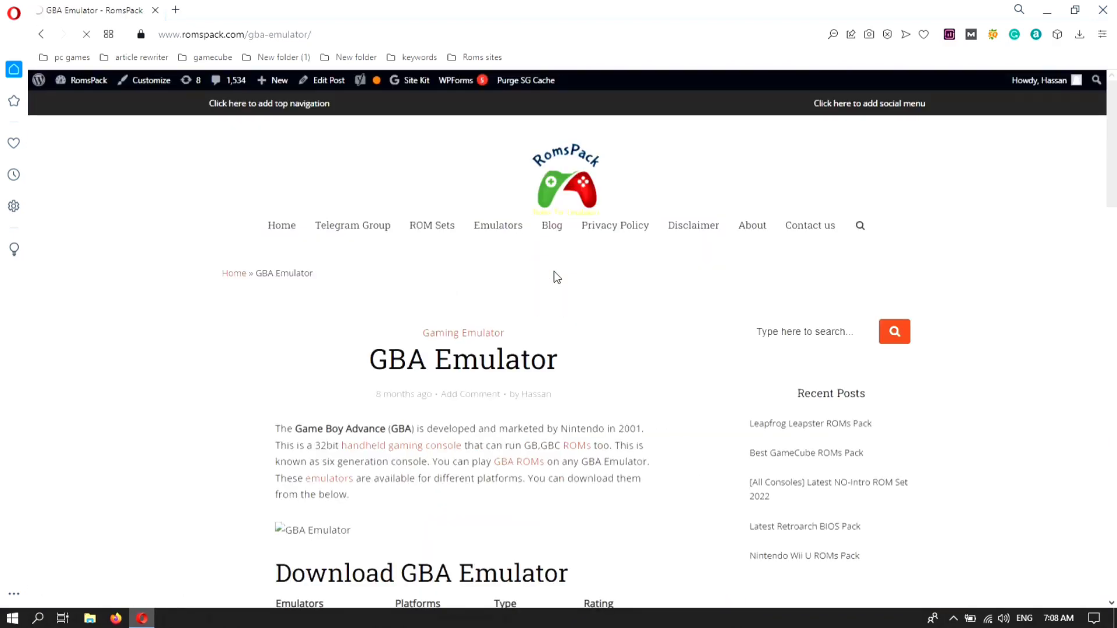
- Review the list of downloadable emulators and the GBA Specs section on the GBA Emulator page
scroll(1115, 182, "down", 2)
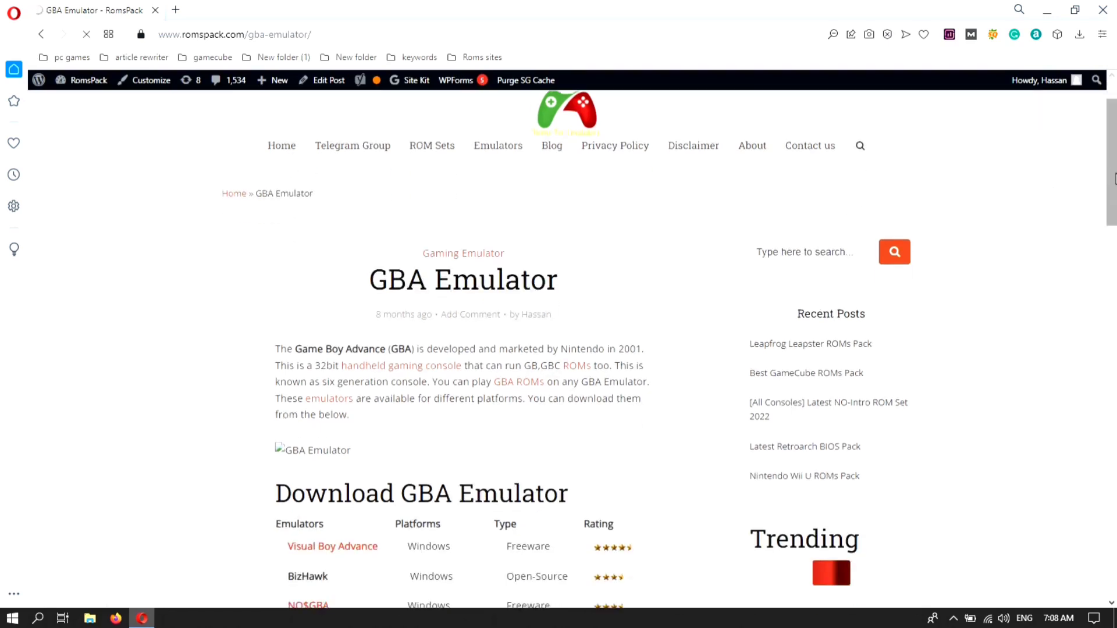
scroll(1115, 182, "down", 2)
left_click_drag(362, 170, 589, 163)
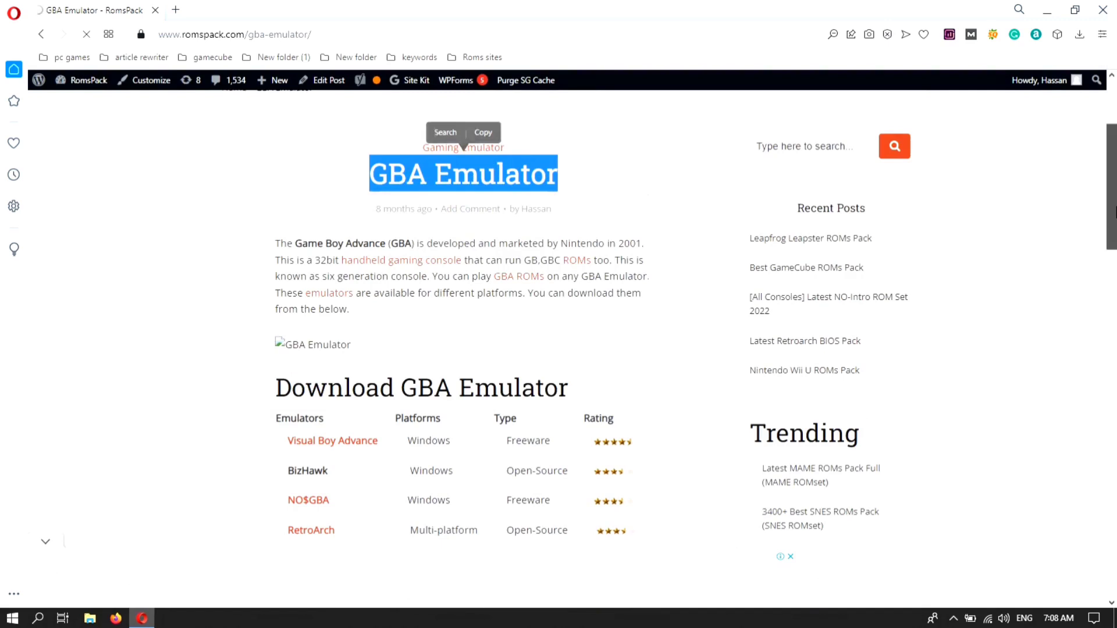
scroll(381, 290, "down", 5)
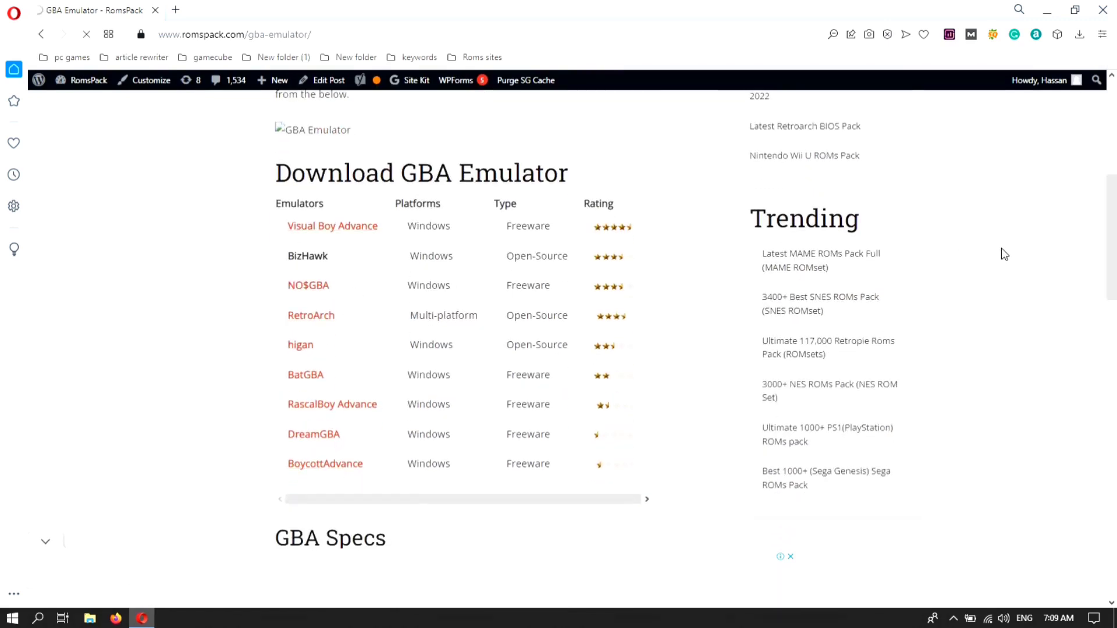
left_click_drag(1113, 245, 1115, 316)
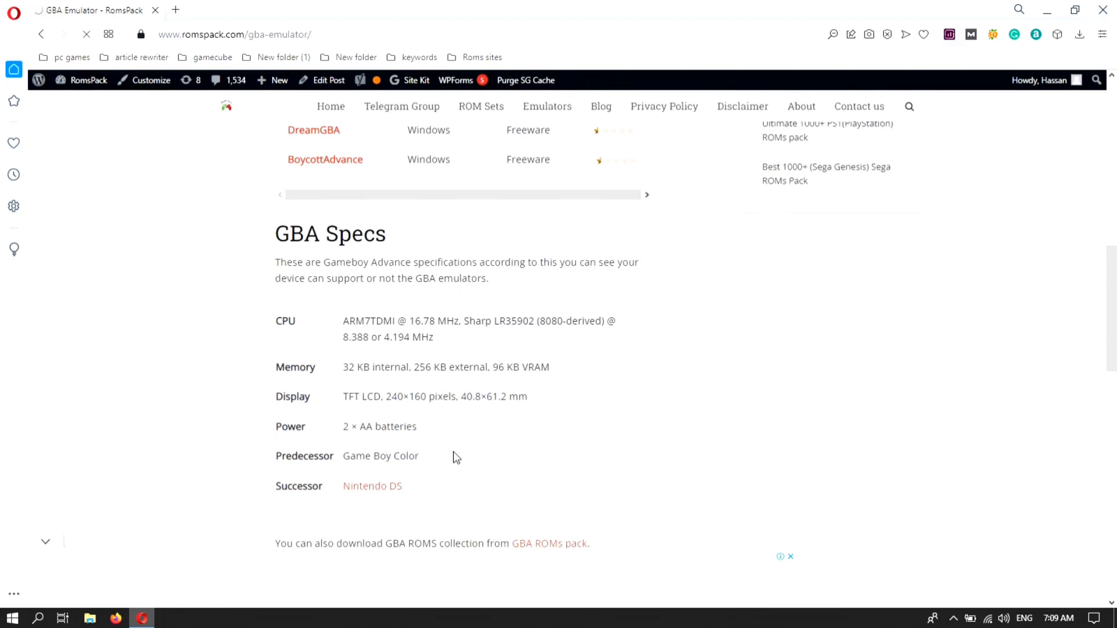
left_click_drag(423, 460, 330, 309)
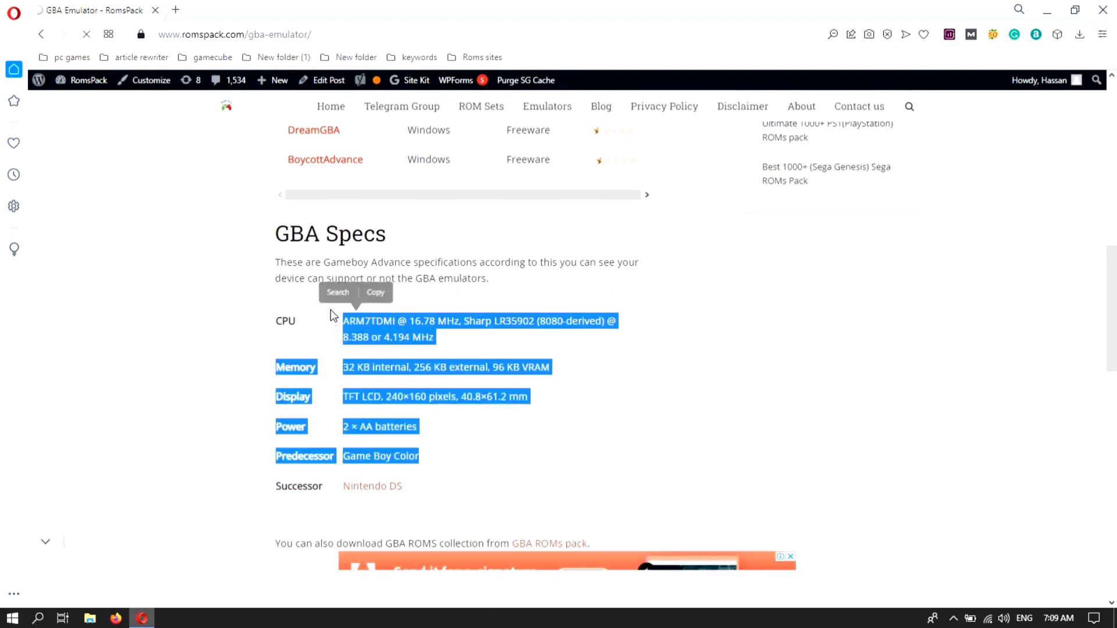
left_click_drag(1112, 341, 1115, 256)
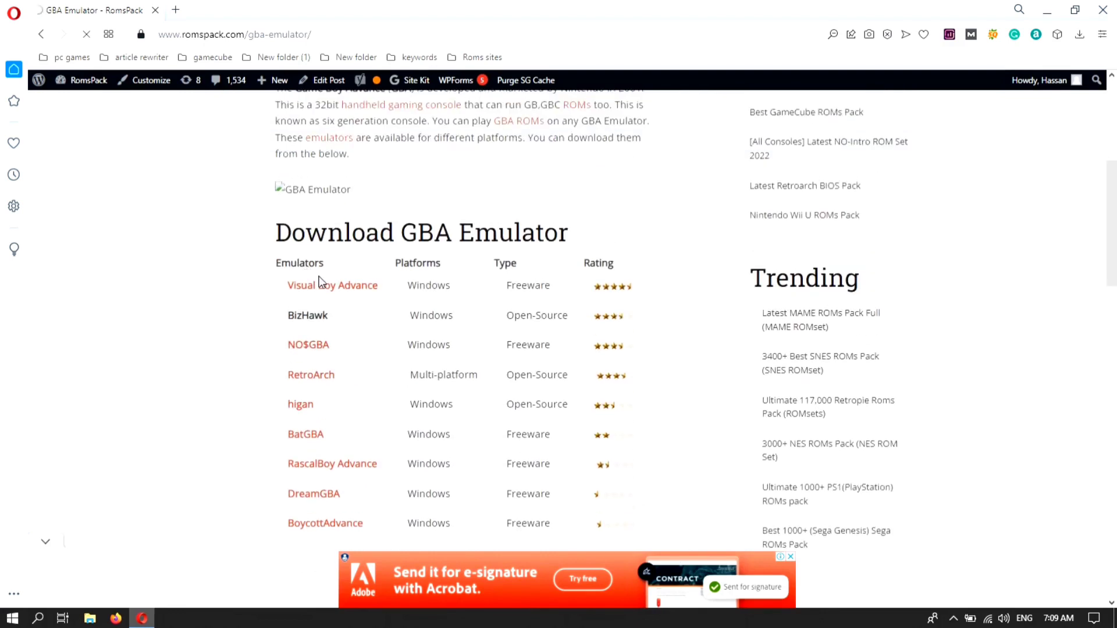
- Open the Visual Boy Advance page from the emulator list and download VBA-M for Windows
left_click_drag(288, 291, 409, 290)
left_click(194, 300)
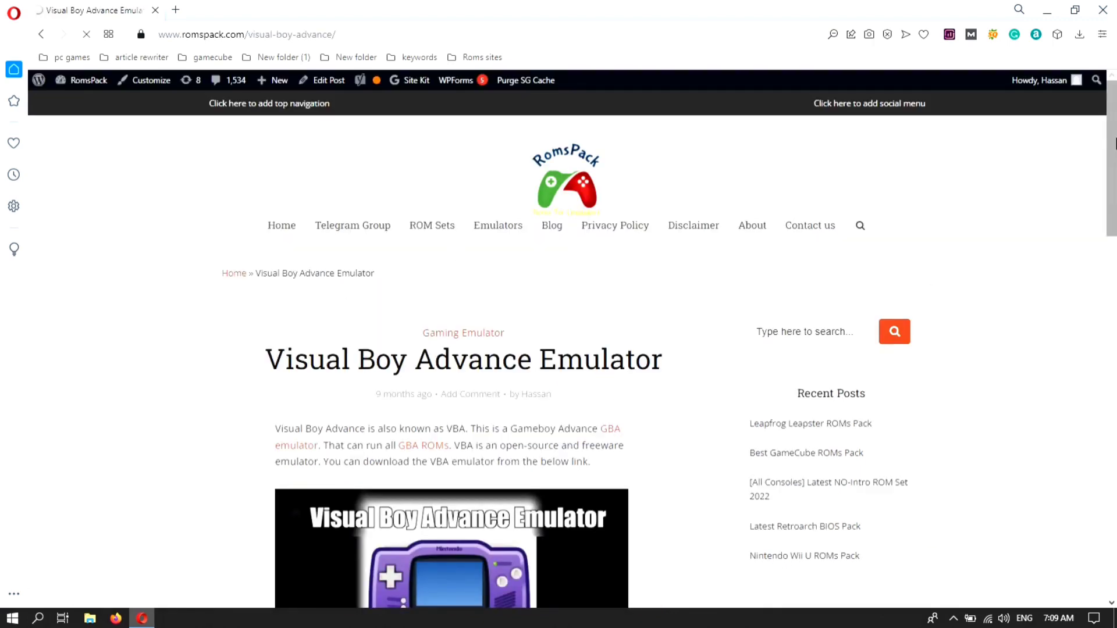
scroll(1115, 197, "down", 3)
scroll(441, 384, "down", 2)
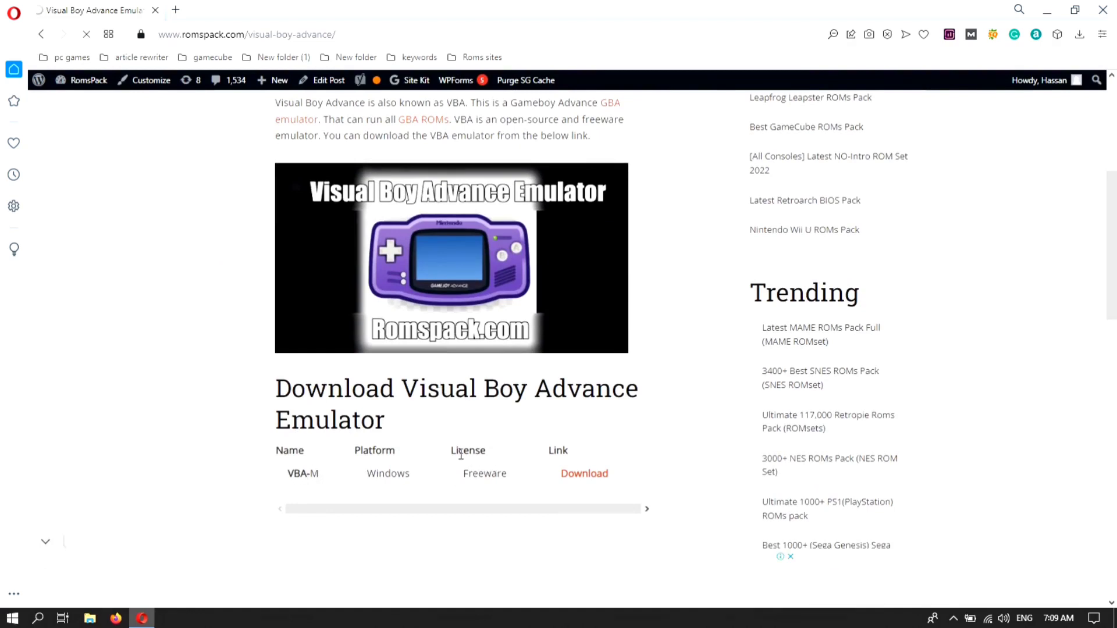
left_click(585, 478)
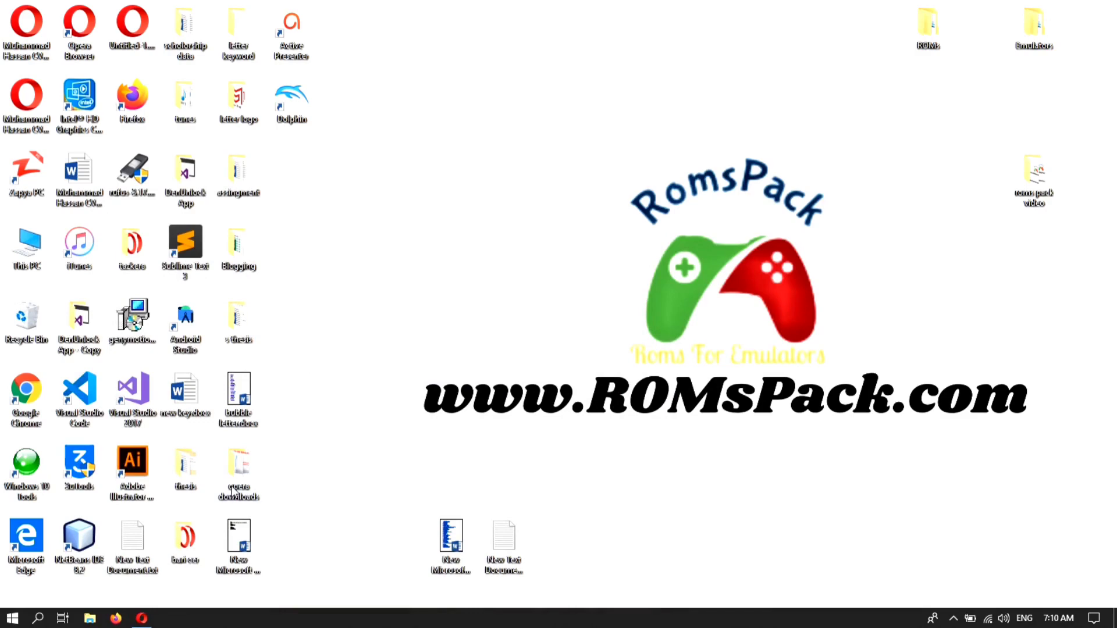
- Move VisualBoyAdvance-M 64-bit.7z from the opera downloads folder to the desktop, and close the folder
double_click(232, 489)
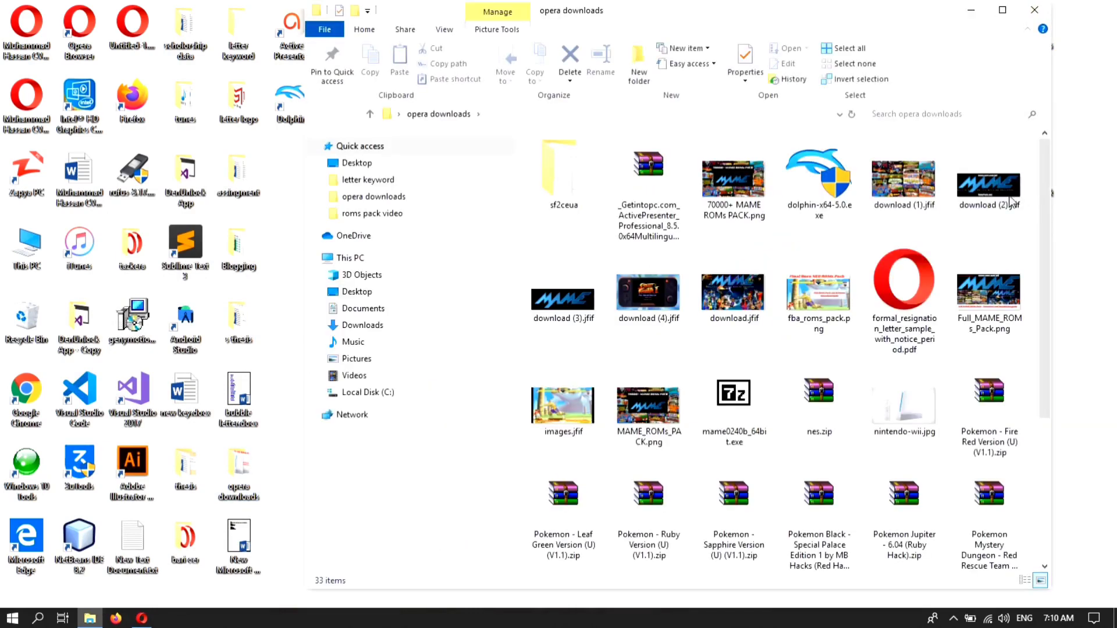
left_click_drag(1044, 180, 1057, 362)
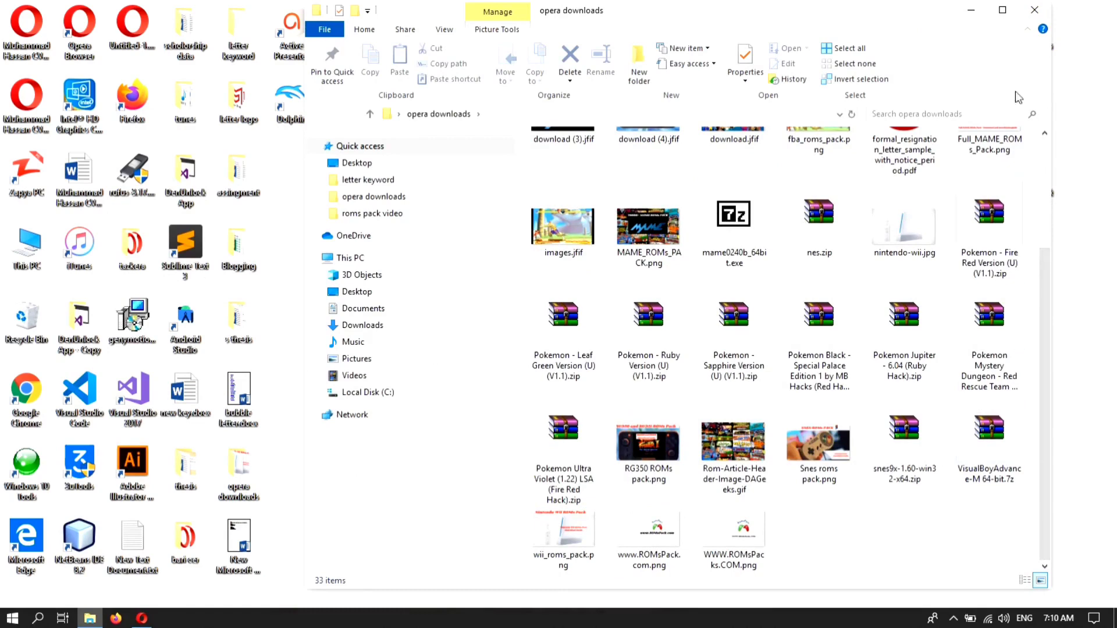
left_click_drag(891, 19, 568, 73)
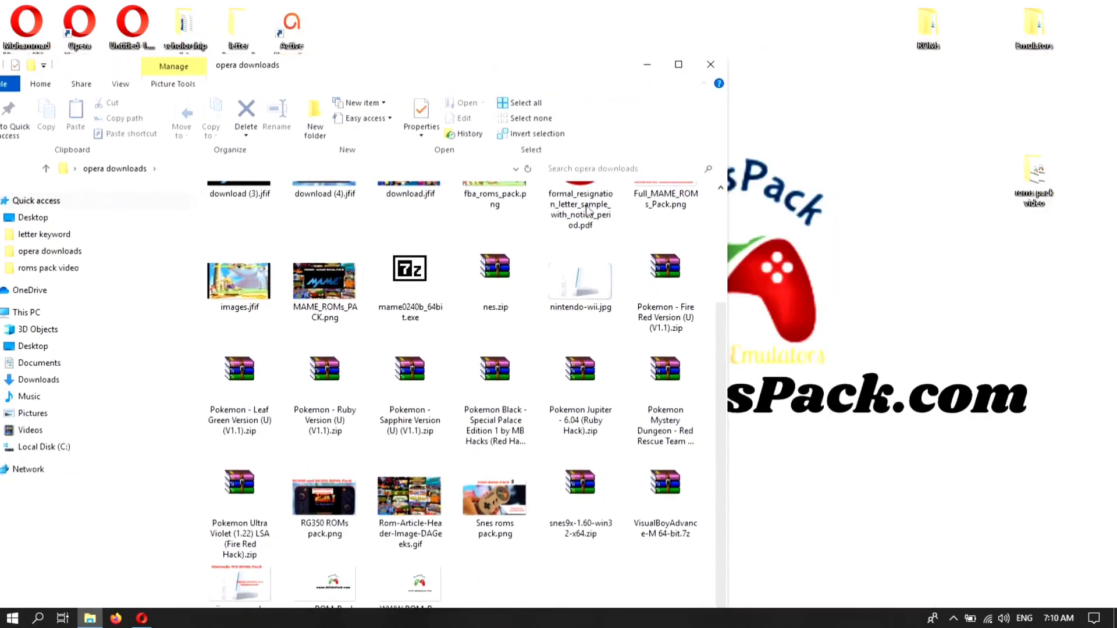
left_click_drag(662, 498, 926, 477)
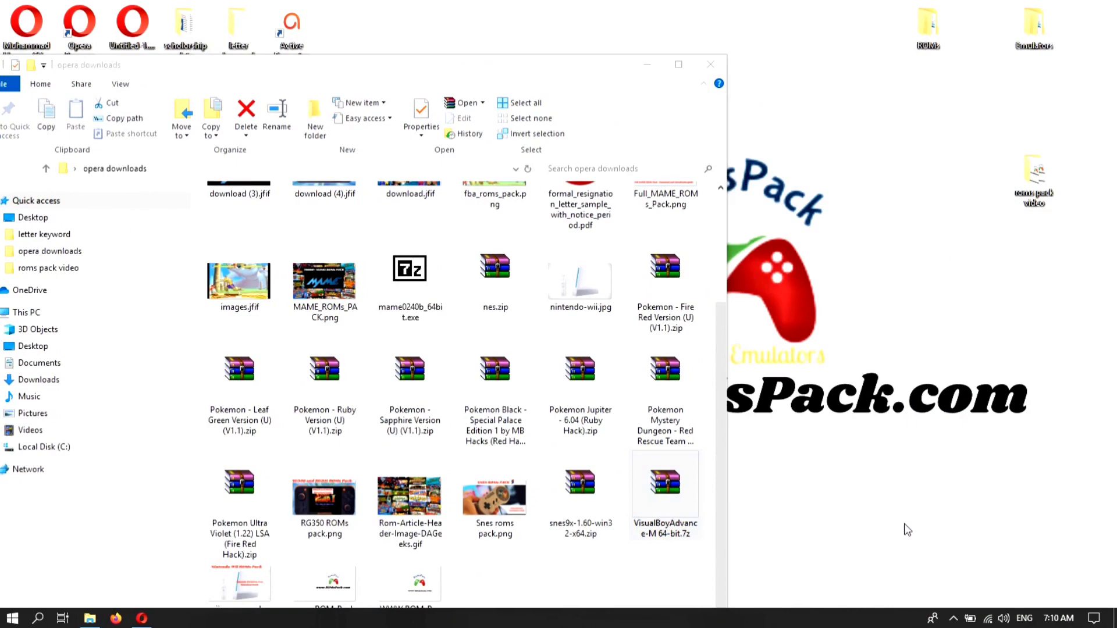
left_click(711, 66)
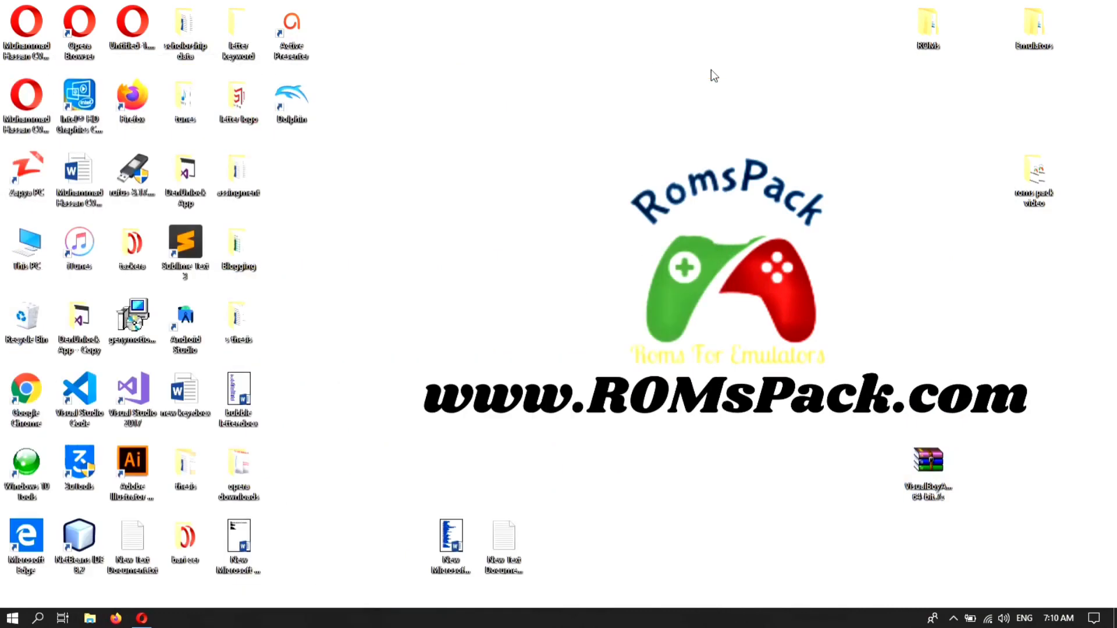
- Extract the archive's 64bitvba-m contents to a desktop folder named VisualBoyAdvance-M 64-bit using WinRAR, and close the archive
double_click(931, 496)
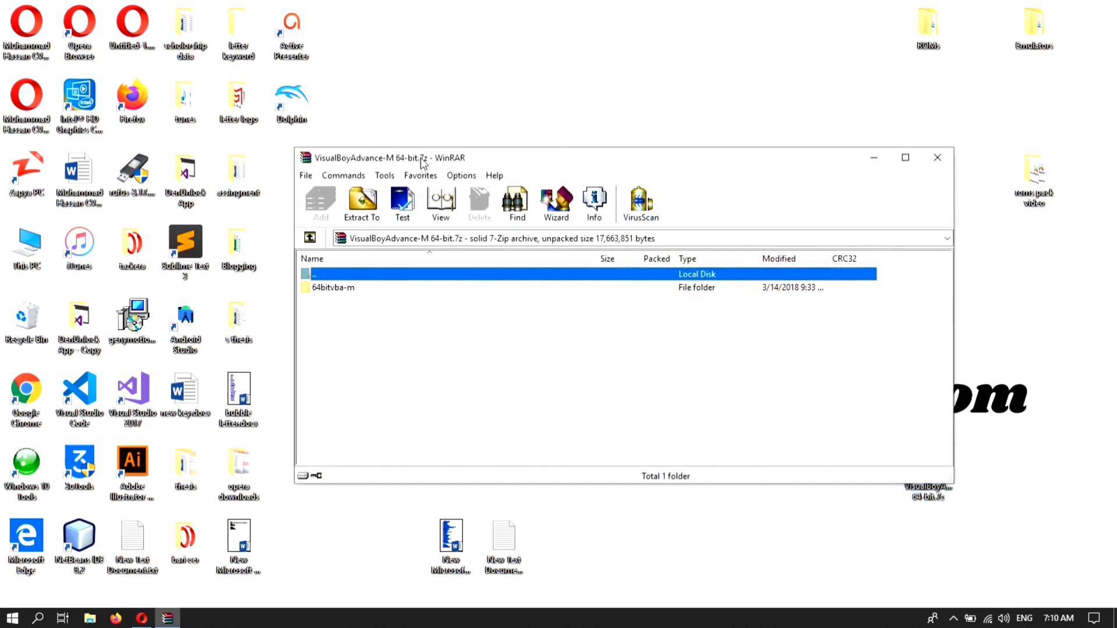
left_click_drag(423, 163, 414, 157)
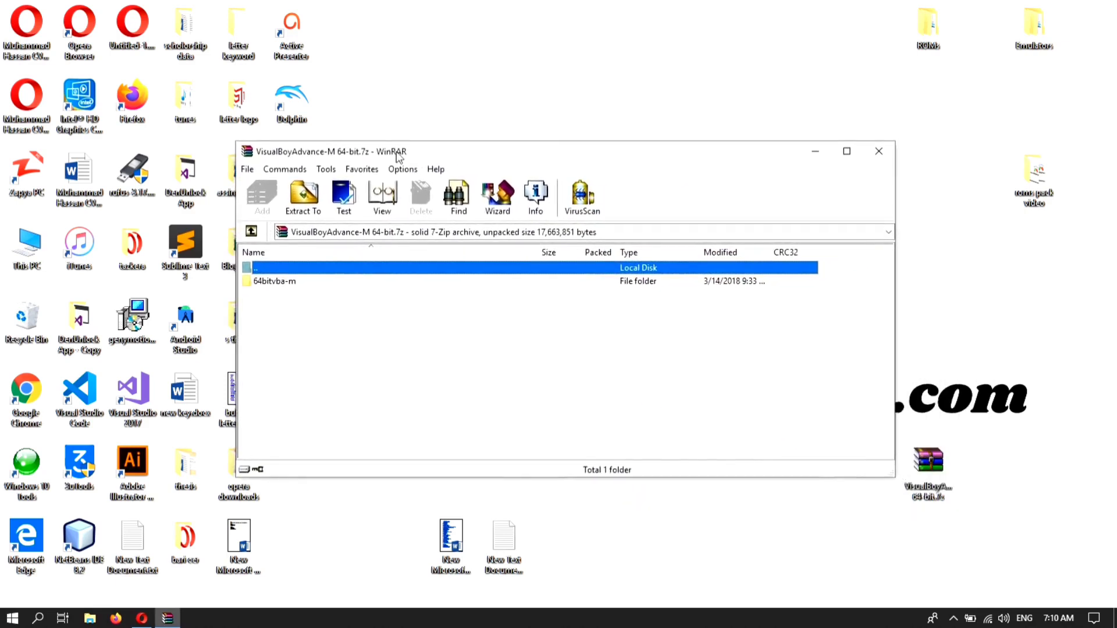
double_click(290, 283)
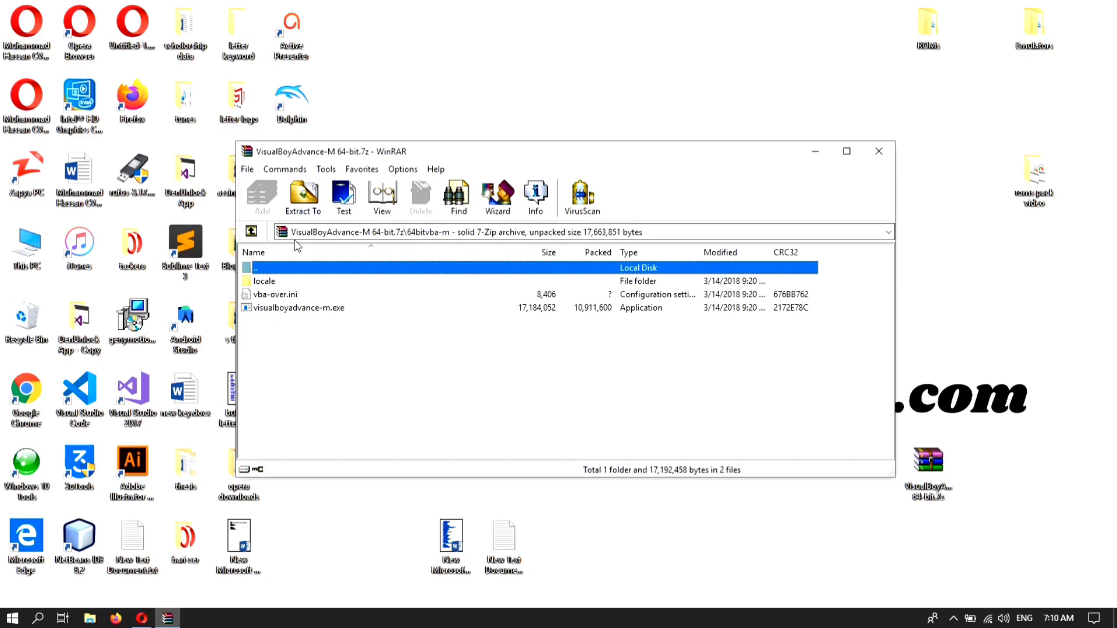
left_click(306, 205)
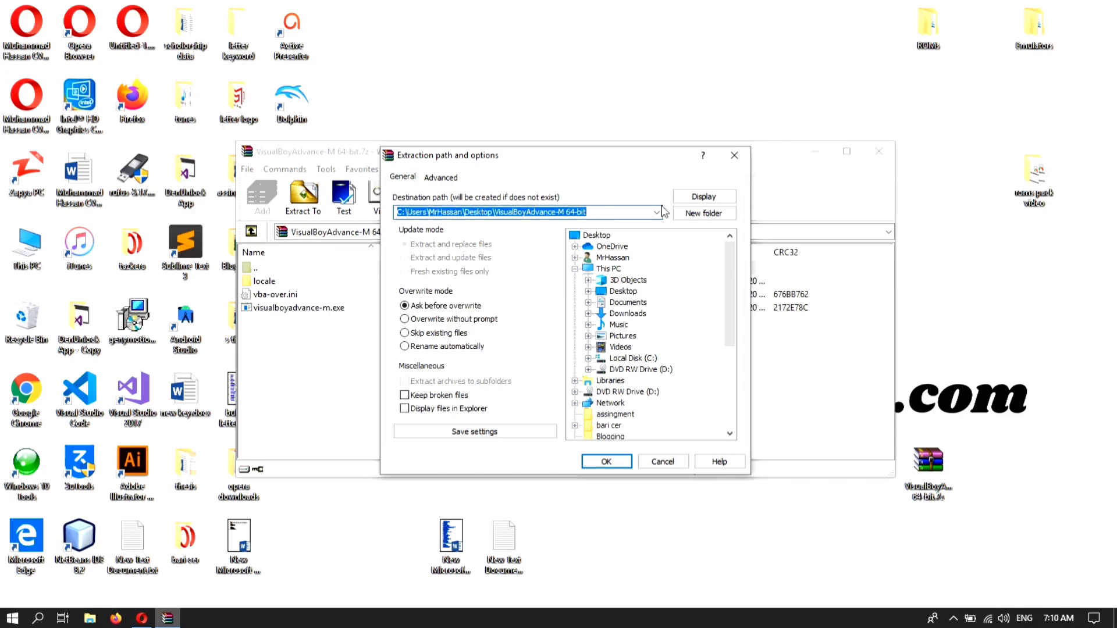
left_click(607, 461)
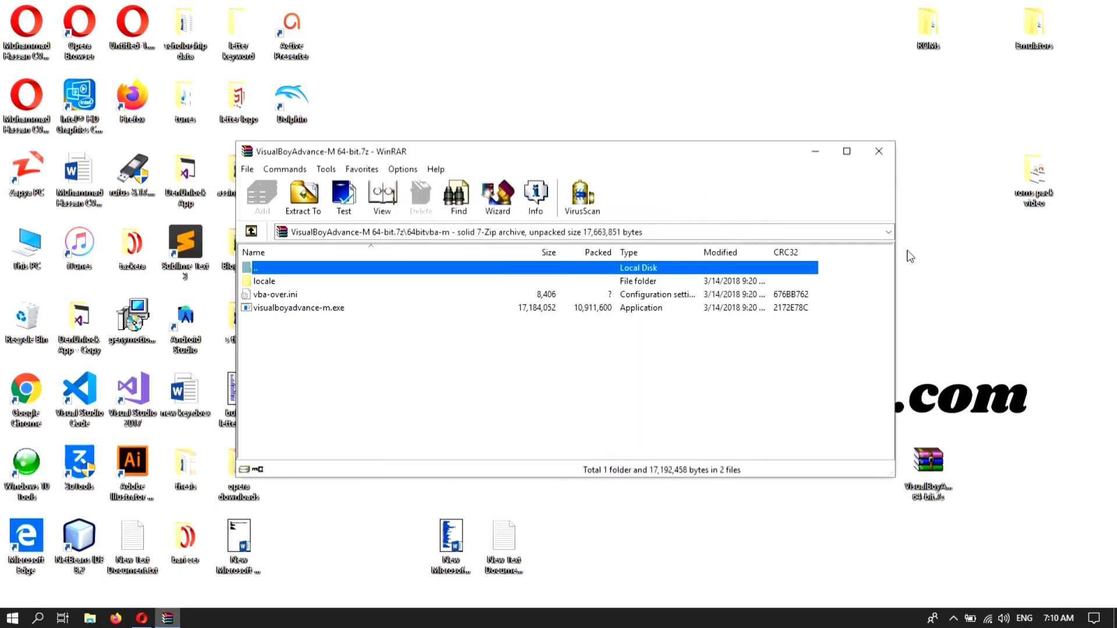
left_click(878, 152)
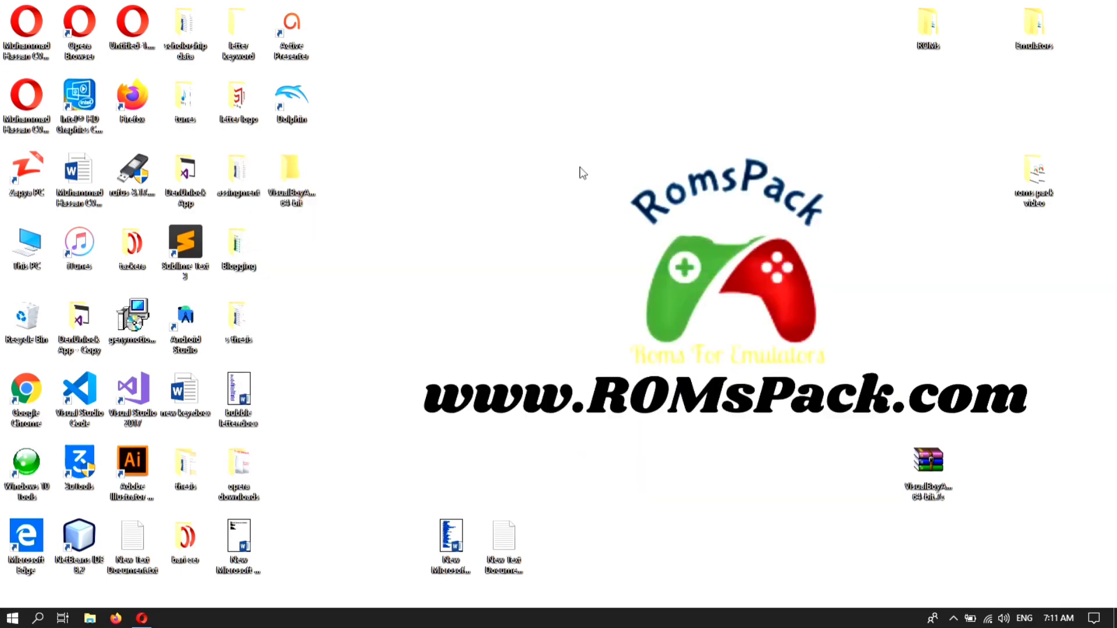
- Check the files in the extracted VisualBoyAdvance-M 64-bit folder and in the GBA ROMs subfolder of ROMs, and close both windows
double_click(294, 208)
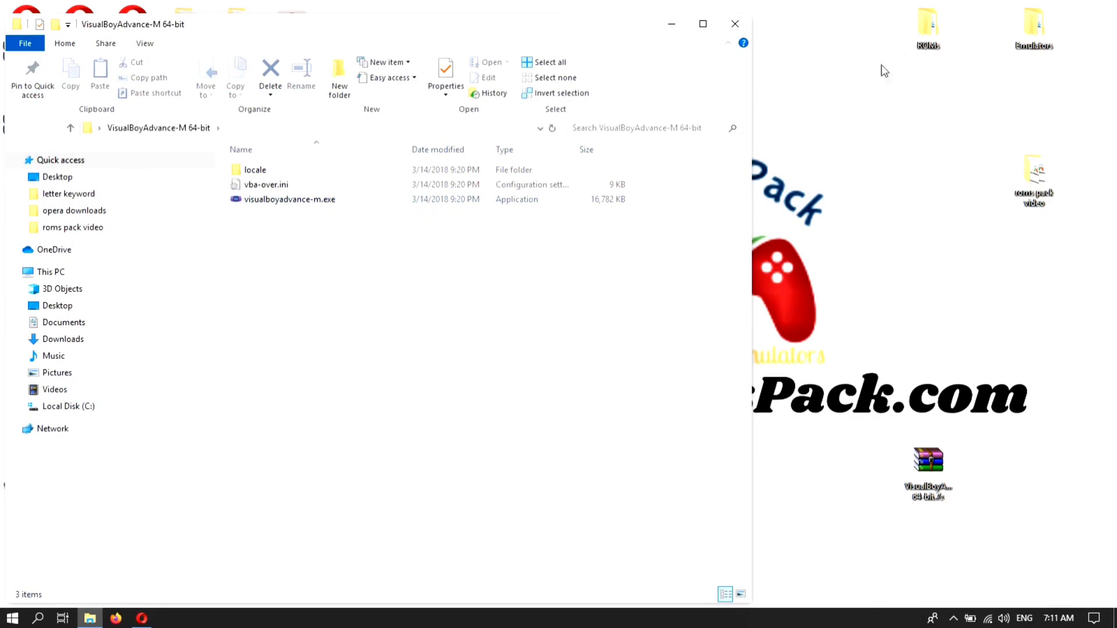
double_click(929, 29)
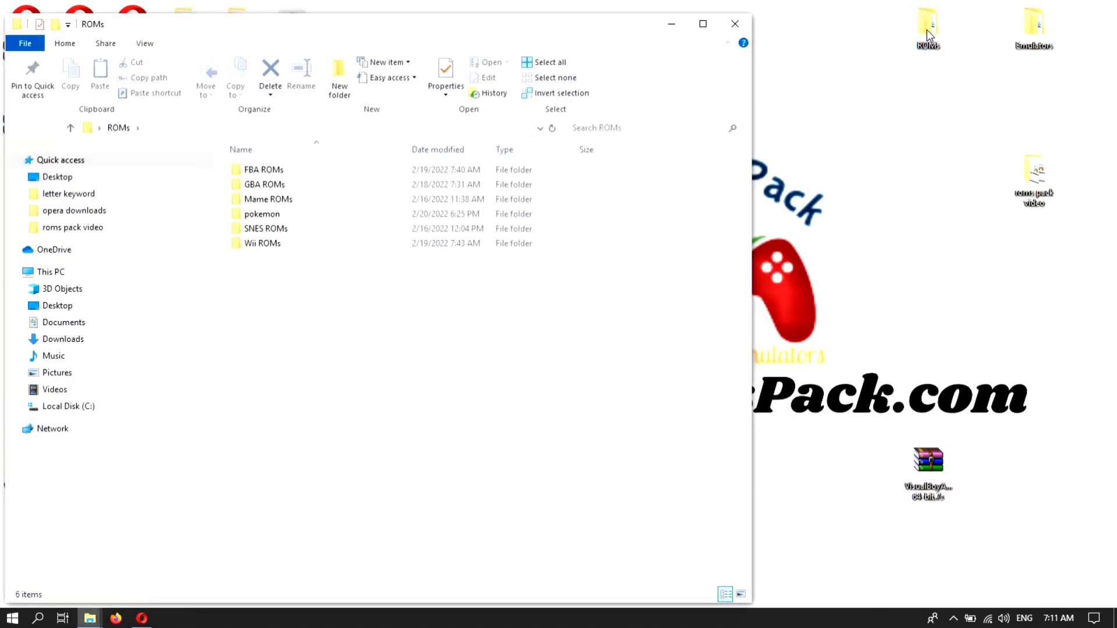
double_click(265, 185)
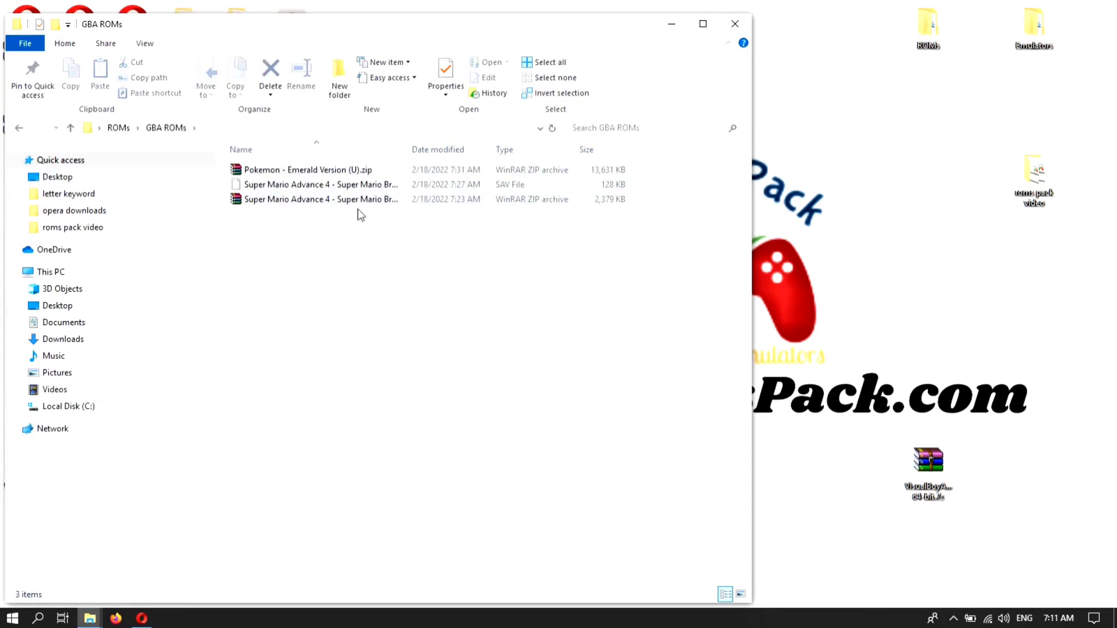
left_click(735, 24)
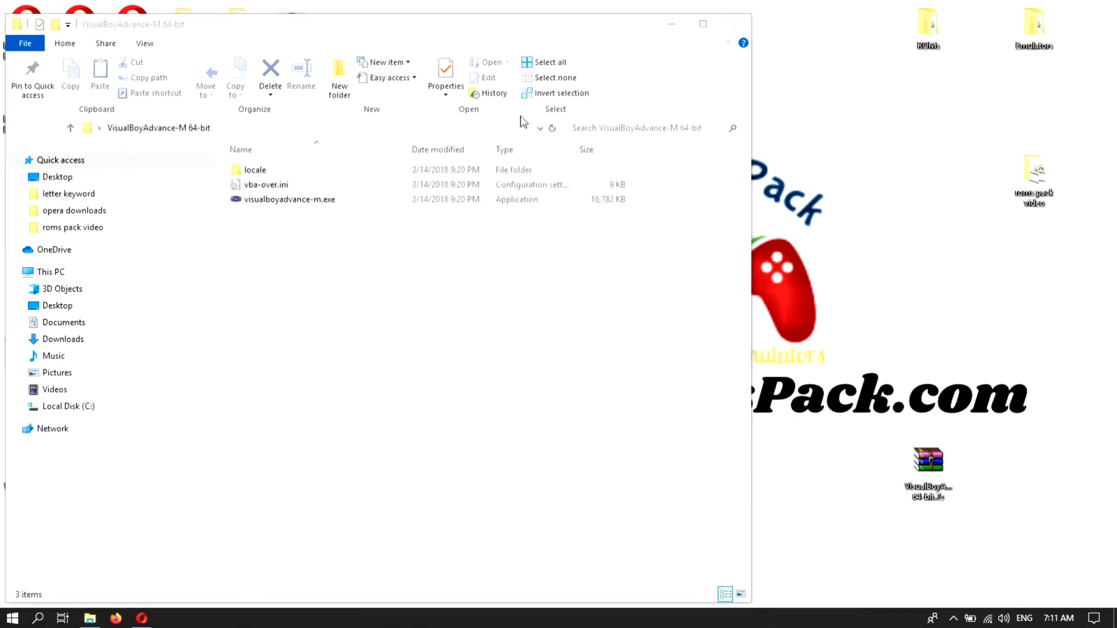
left_click(735, 24)
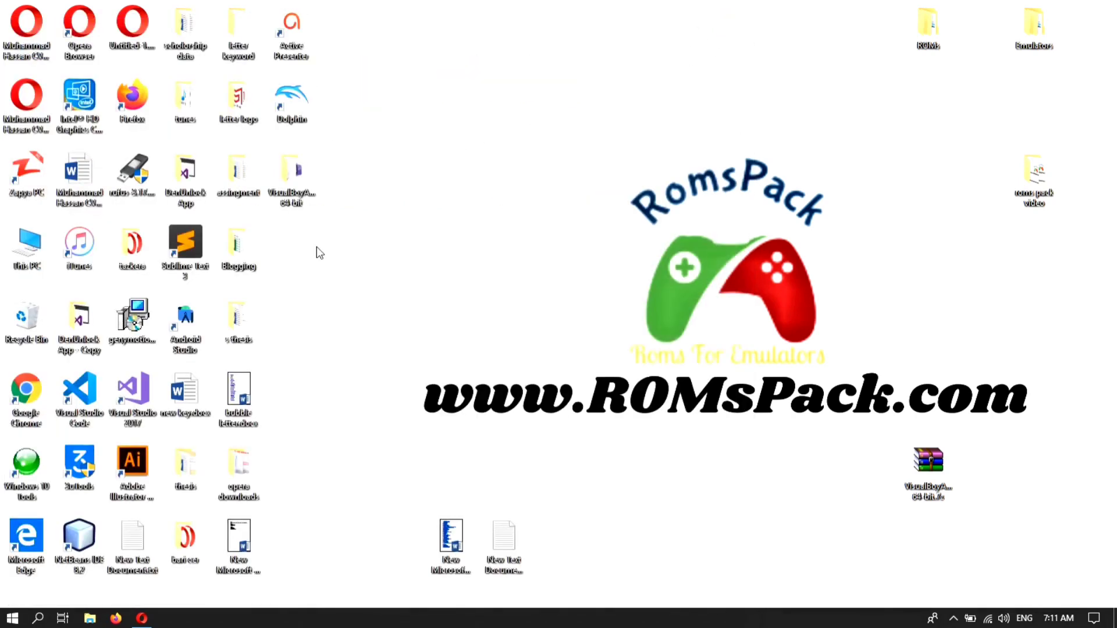
- Launch visualboyadvance-m.exe from the VisualBoyAdvance-M 64-bit folder on the desktop
double_click(293, 175)
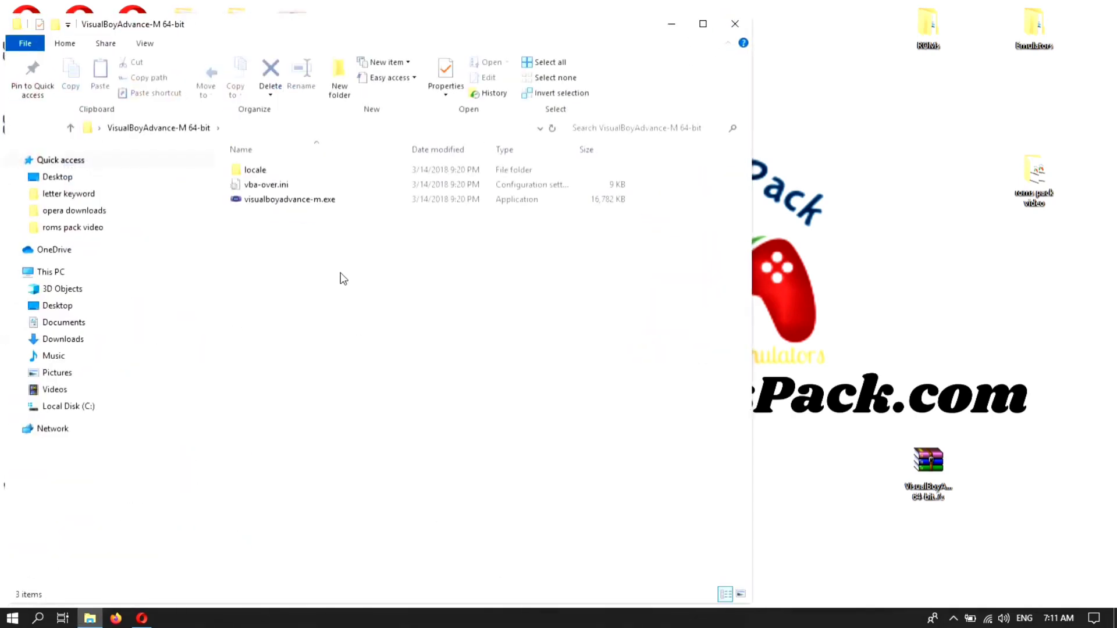
left_click(330, 203)
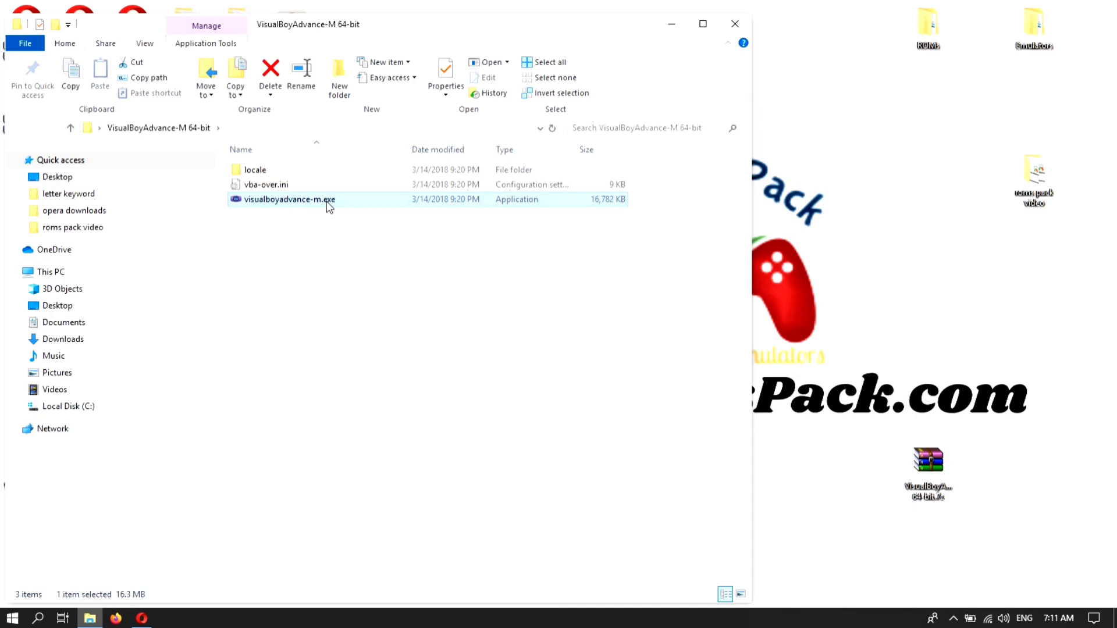
double_click(328, 203)
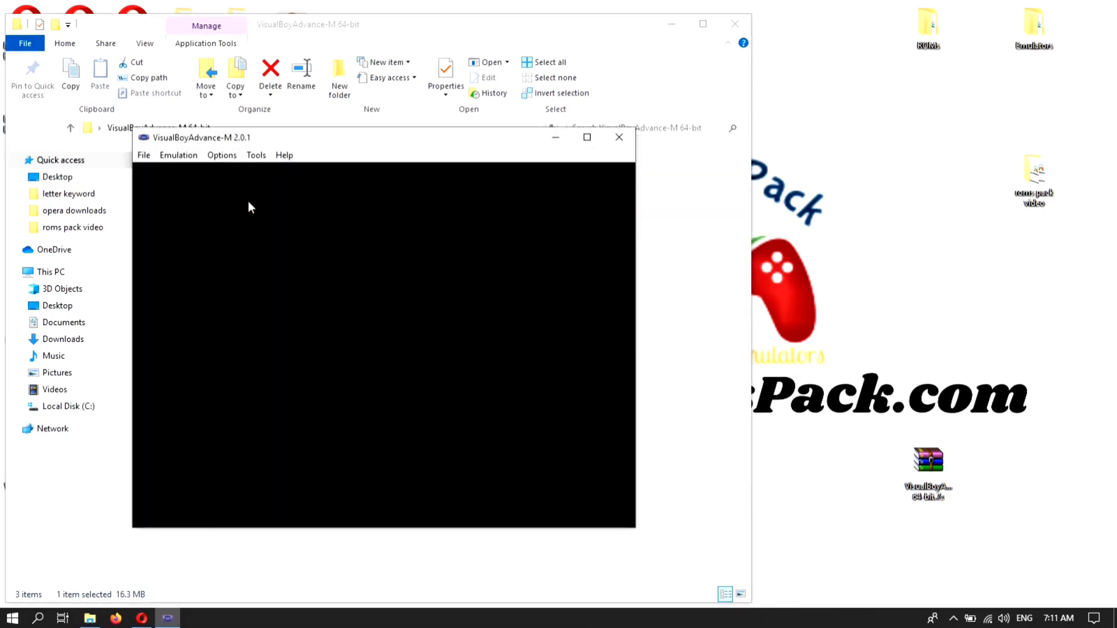
- Load the ROM Pokemon - Emerald Version (U).zip from the desktop's ROMs > GBA ROMs folder into the emulator
left_click(144, 156)
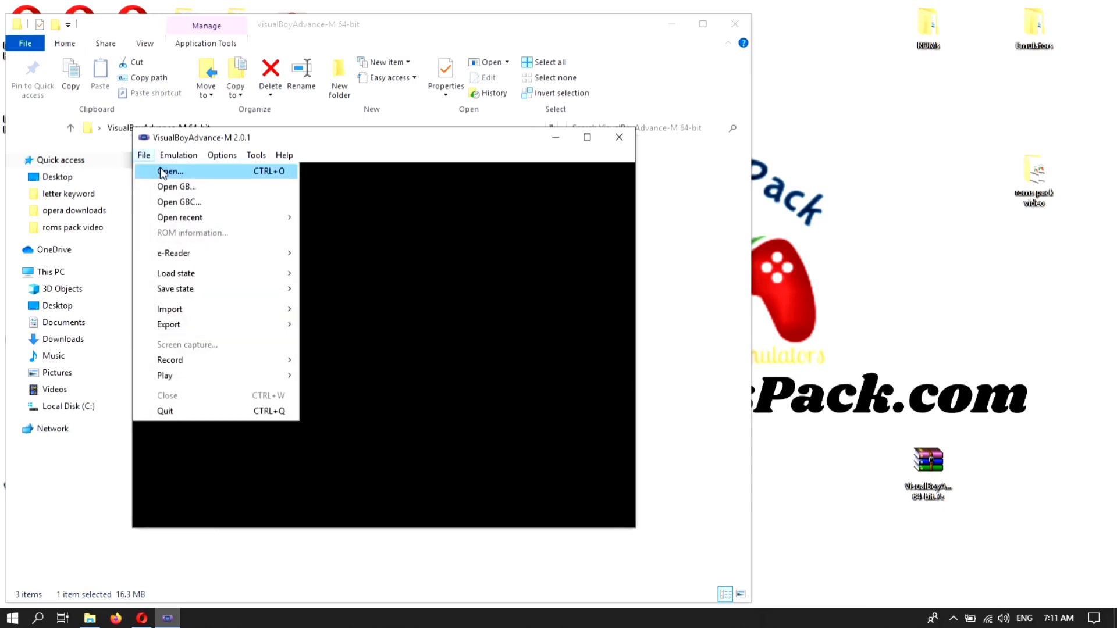
left_click(162, 173)
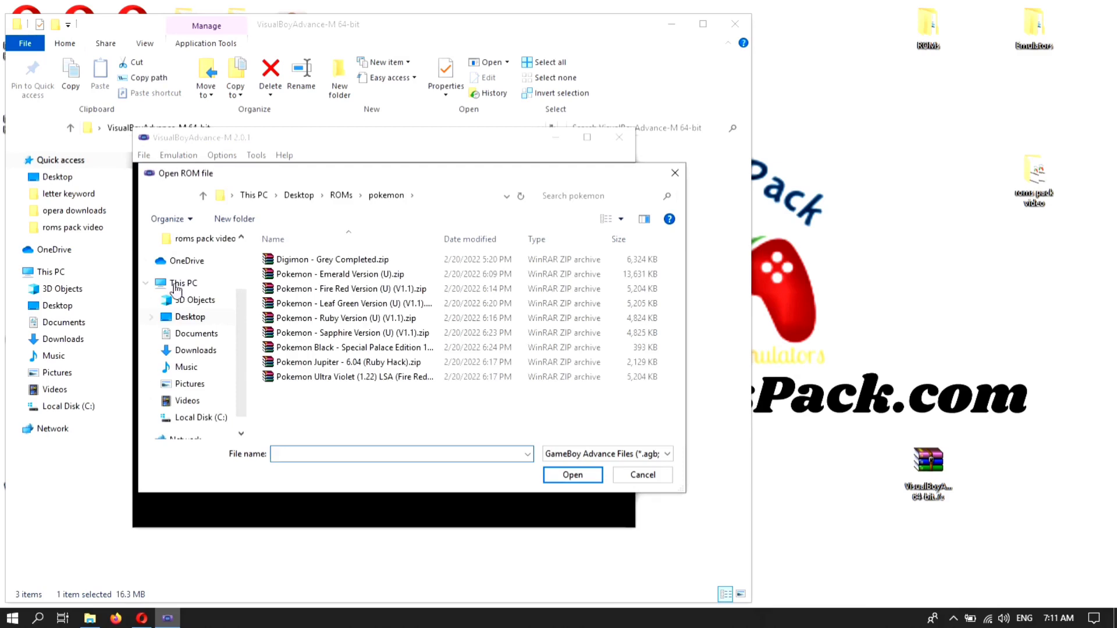
left_click(189, 317)
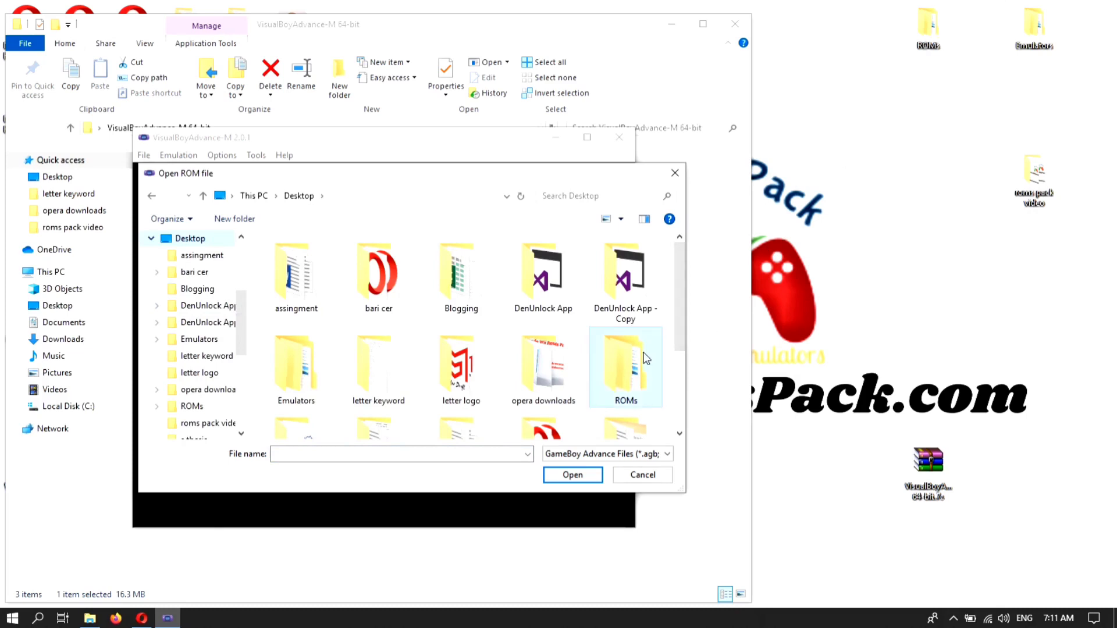
double_click(627, 370)
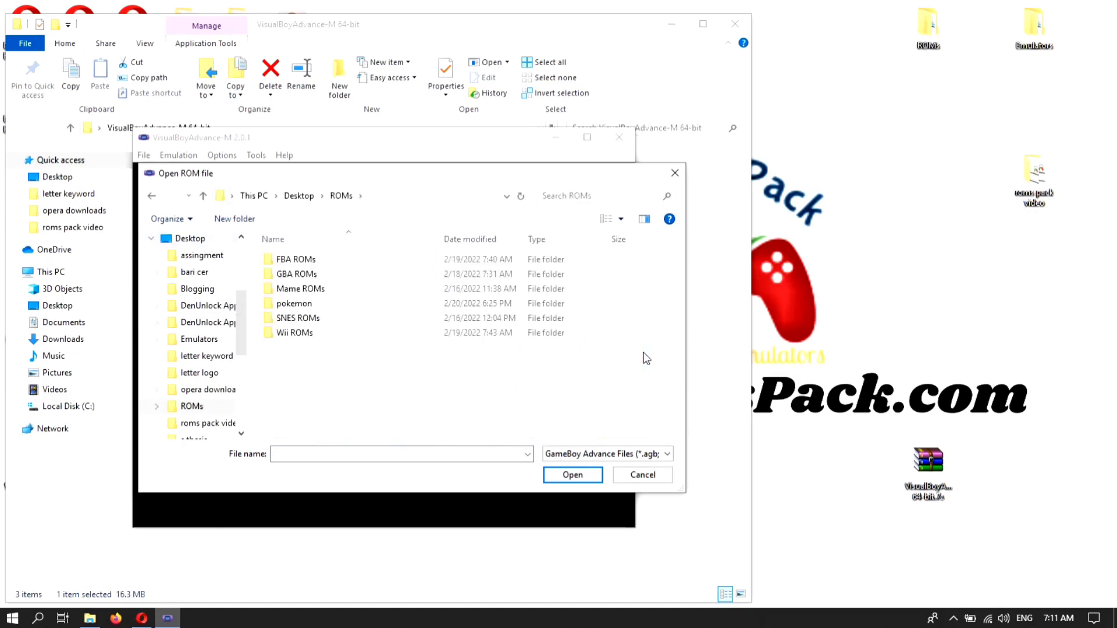
double_click(308, 274)
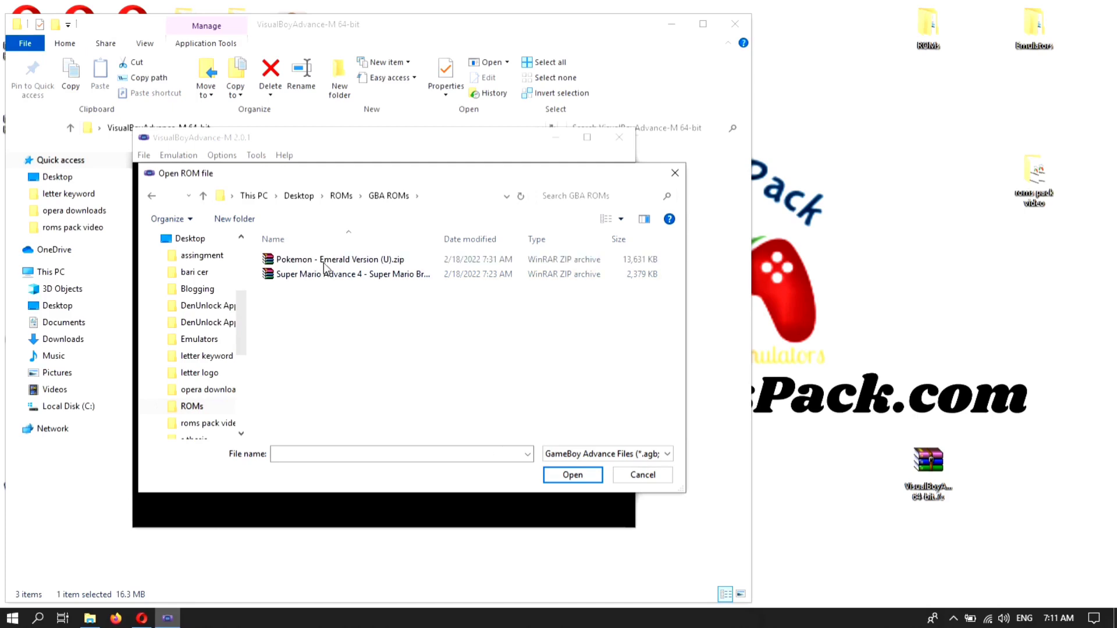
double_click(324, 262)
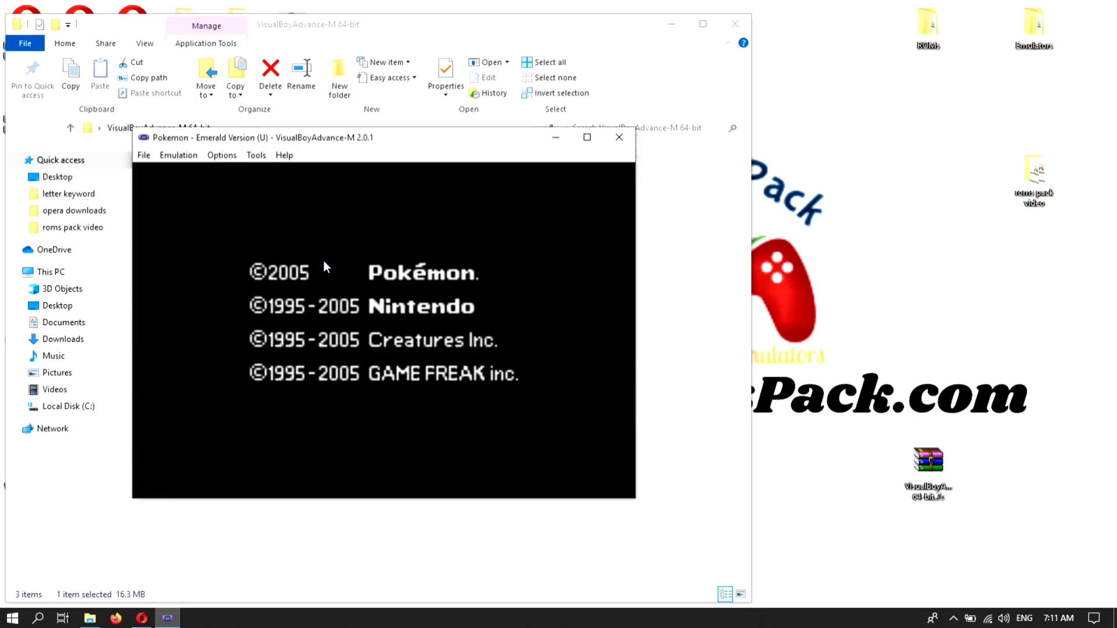
- Maximize the emulator window running Pokemon - Emerald Version
left_click(588, 137)
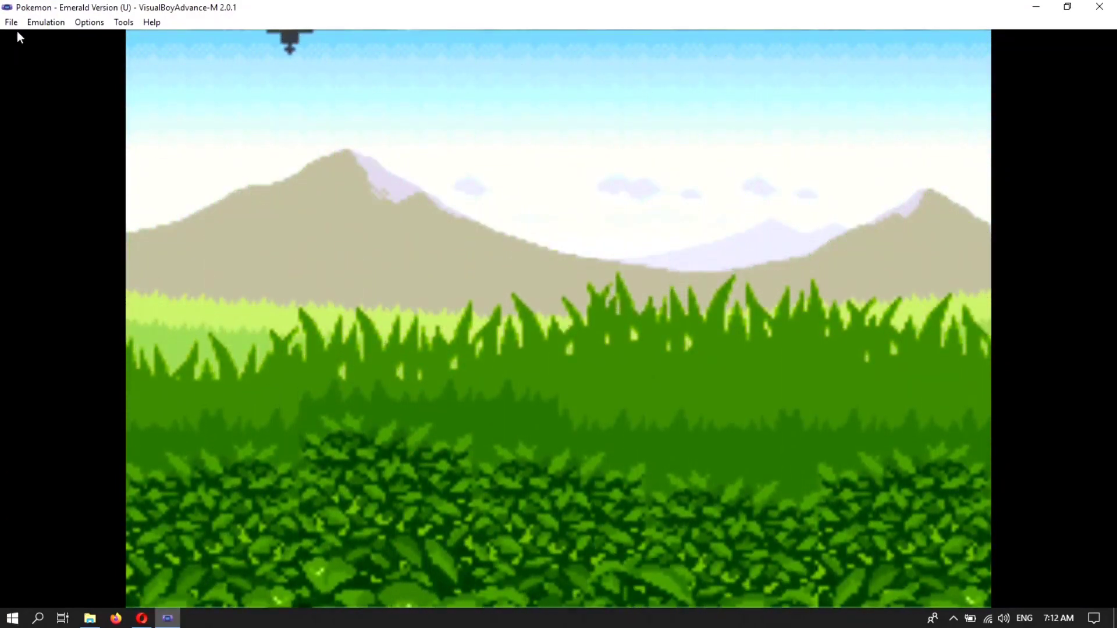
double_click(13, 12)
left_click_drag(174, 7, 130, 17)
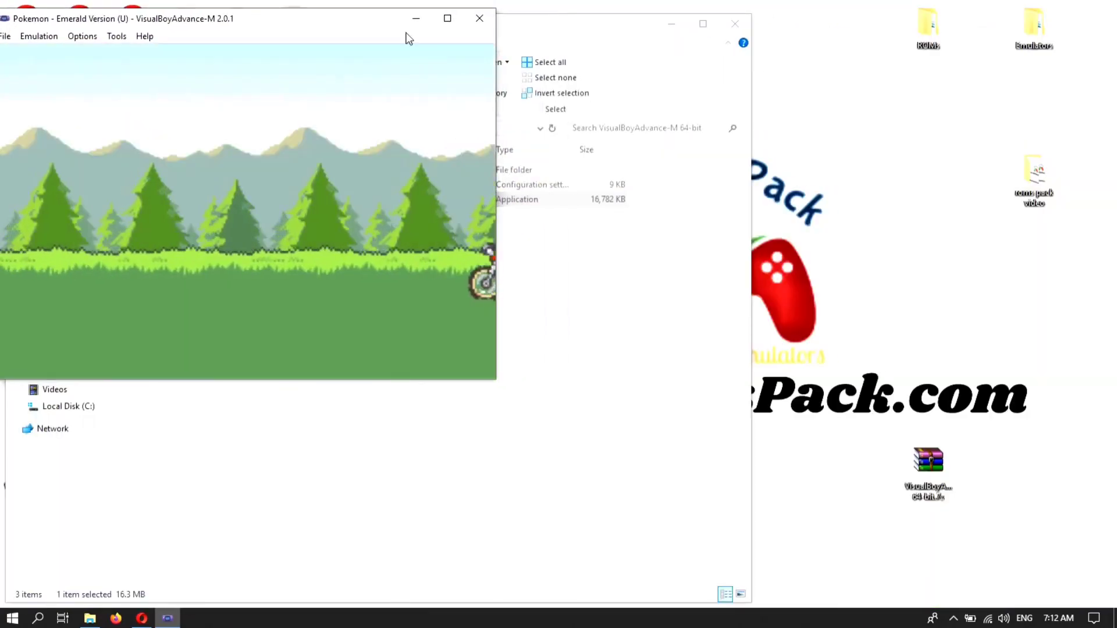
left_click(448, 26)
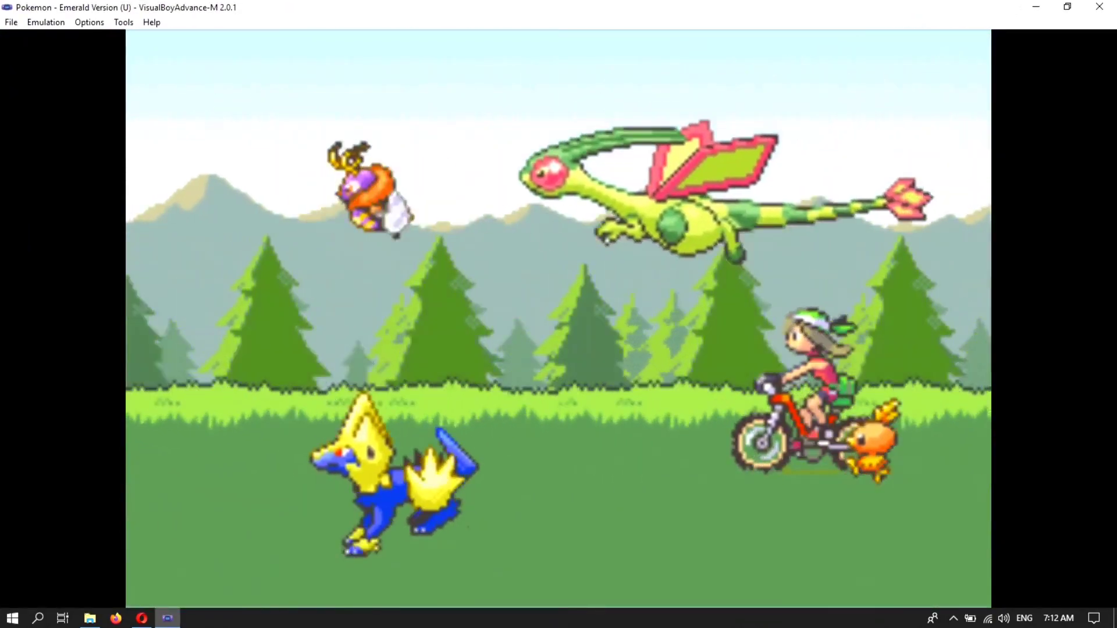
- Skip the intro animation, start the game from the title screen and proceed to the professor's welcome speech
key("Return")
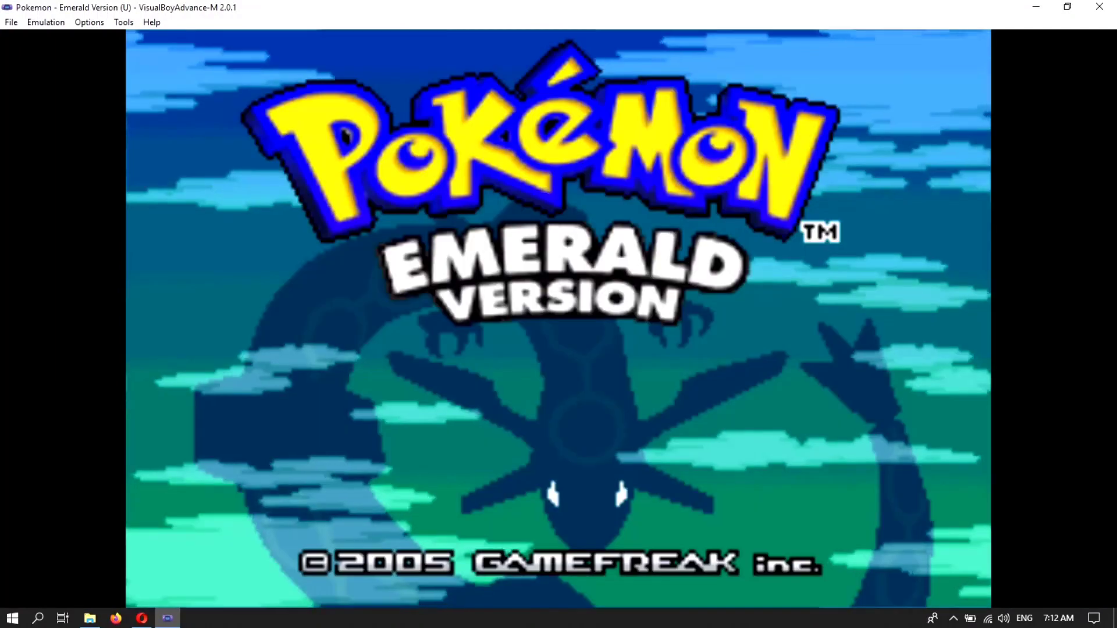
key("Return")
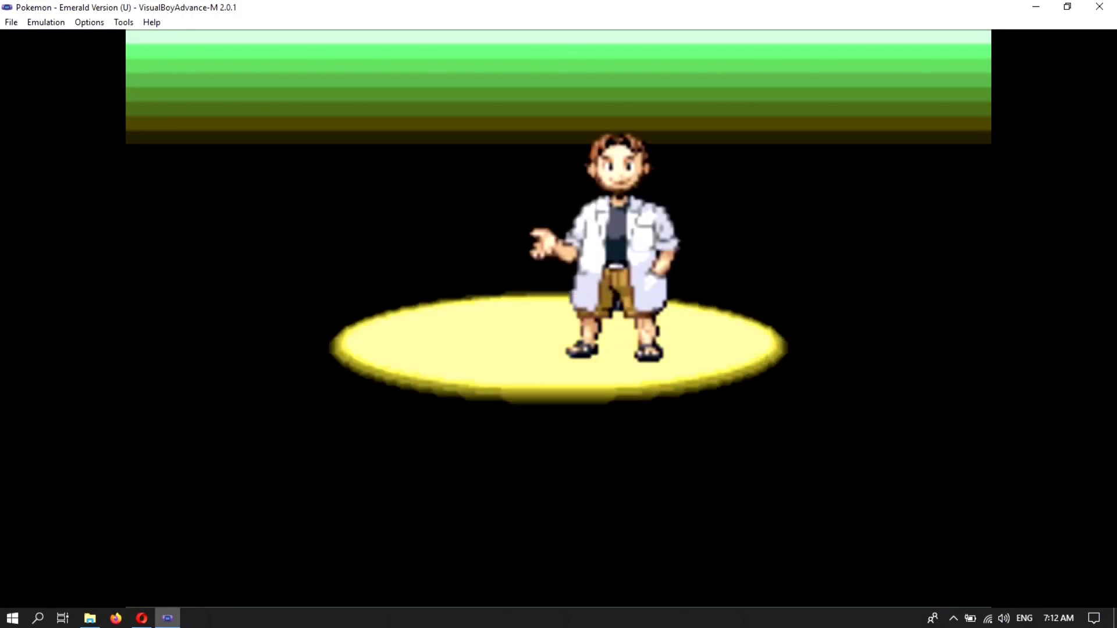
key("z")
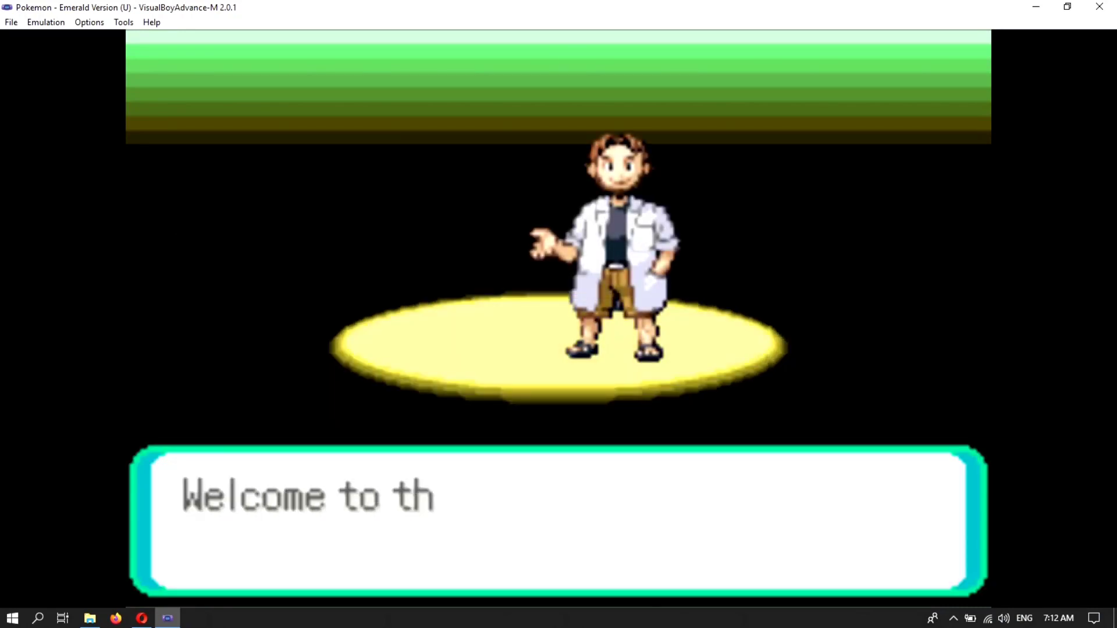